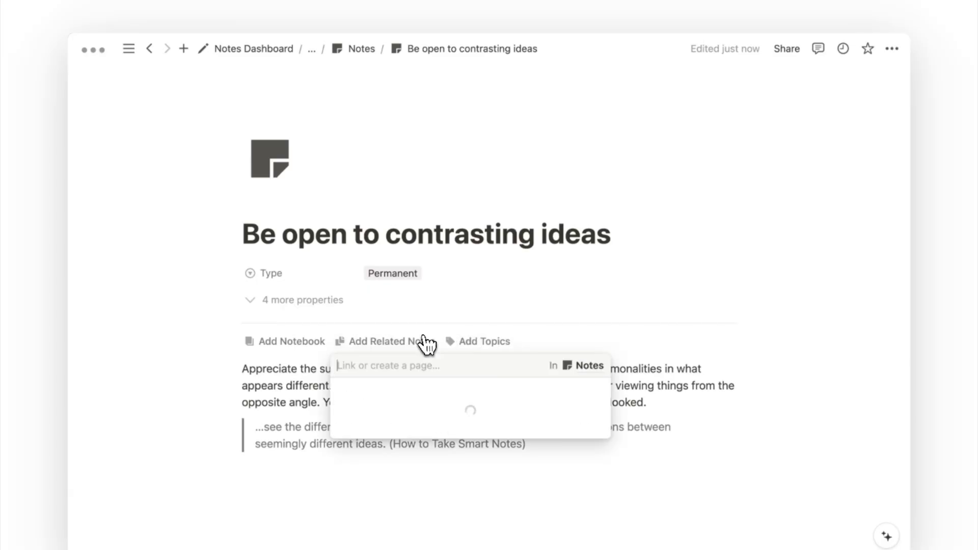
Scroll the Related Notes list and add 'Nothing is absolute' as a related note.
scroll(540, 314, "down", 3)
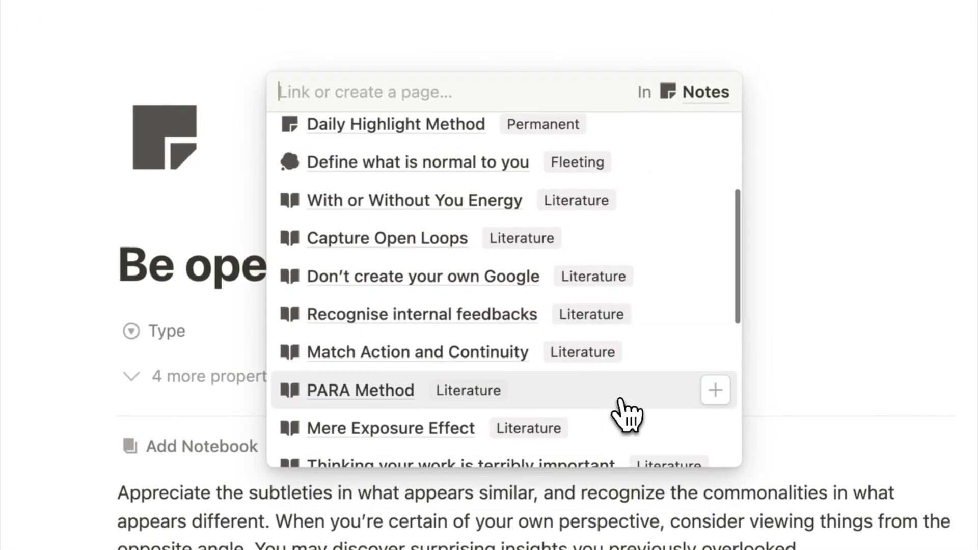
scroll(621, 403, "down", 10)
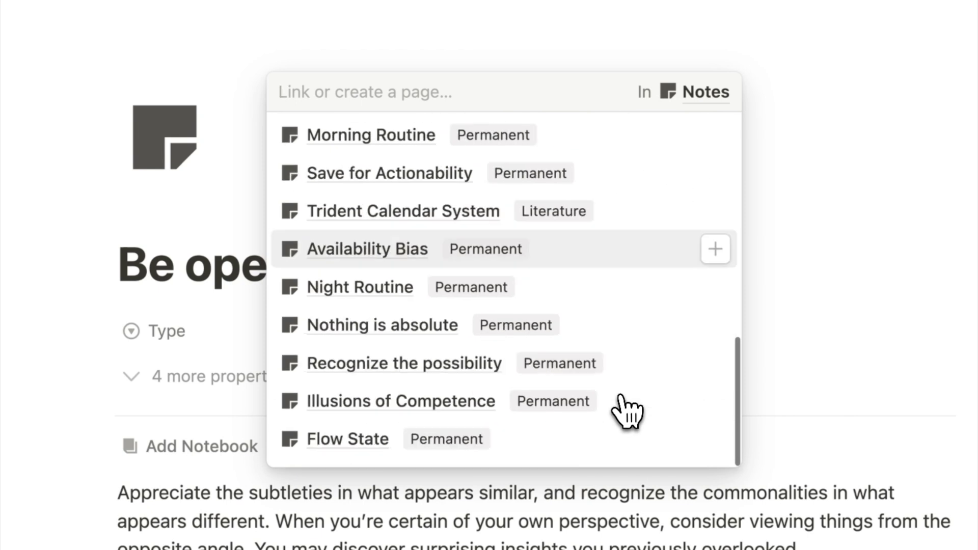
left_click(622, 352)
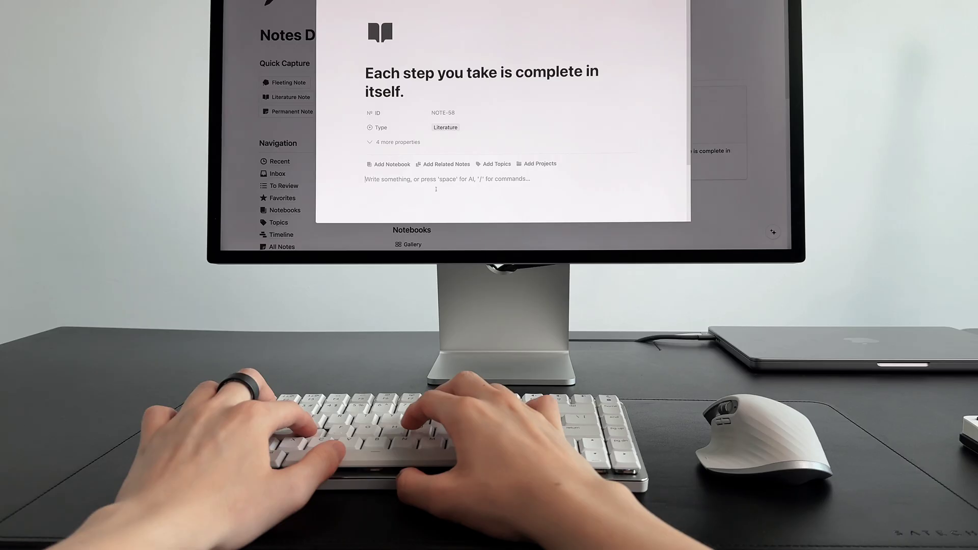
Title the new note 'Each step you take is complete in itself.', apply the Literature template, and set its Type.
type("Do not")
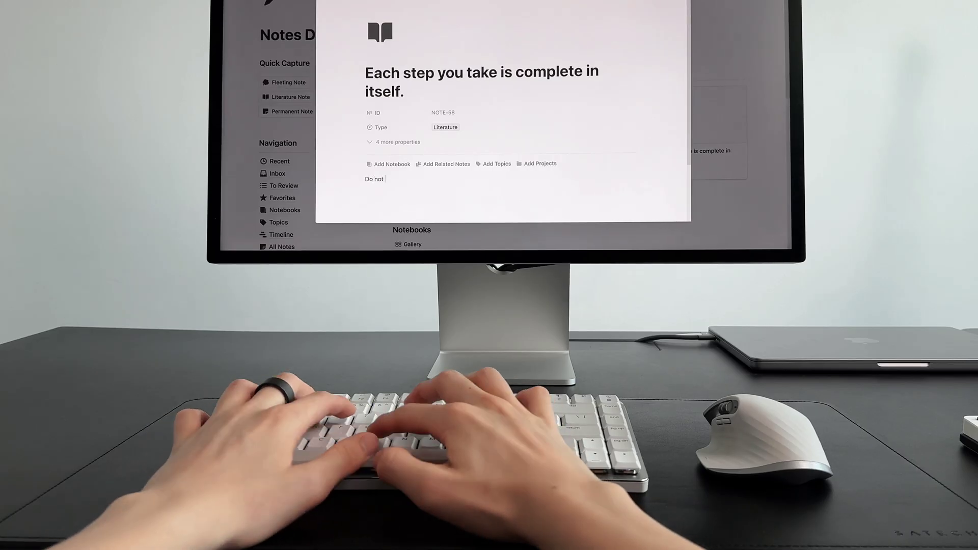
type(" be anxious of the g")
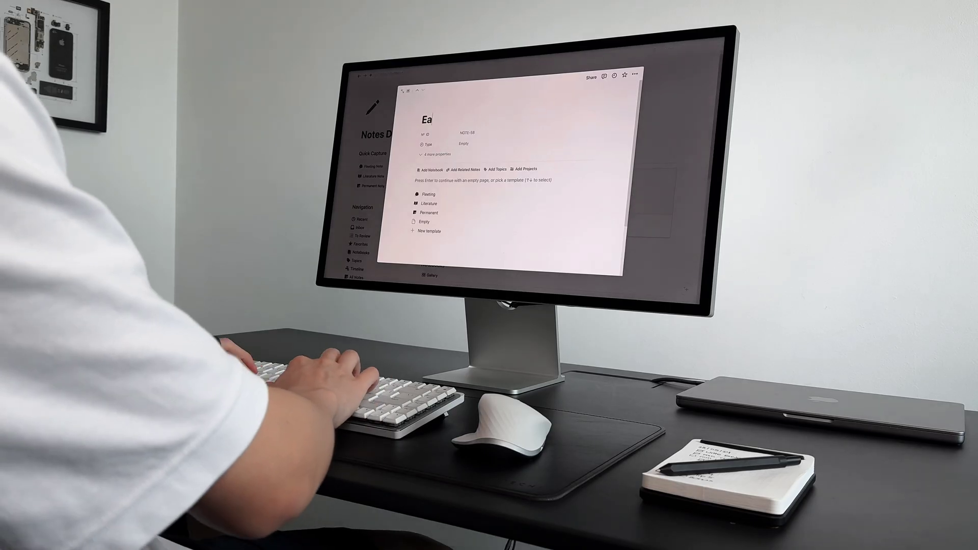
type("ch st")
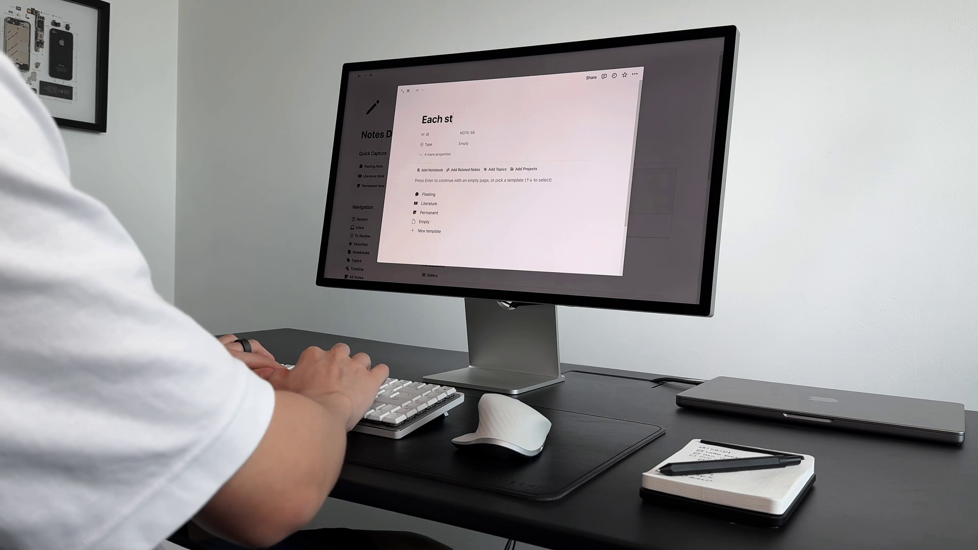
type("ep you take is")
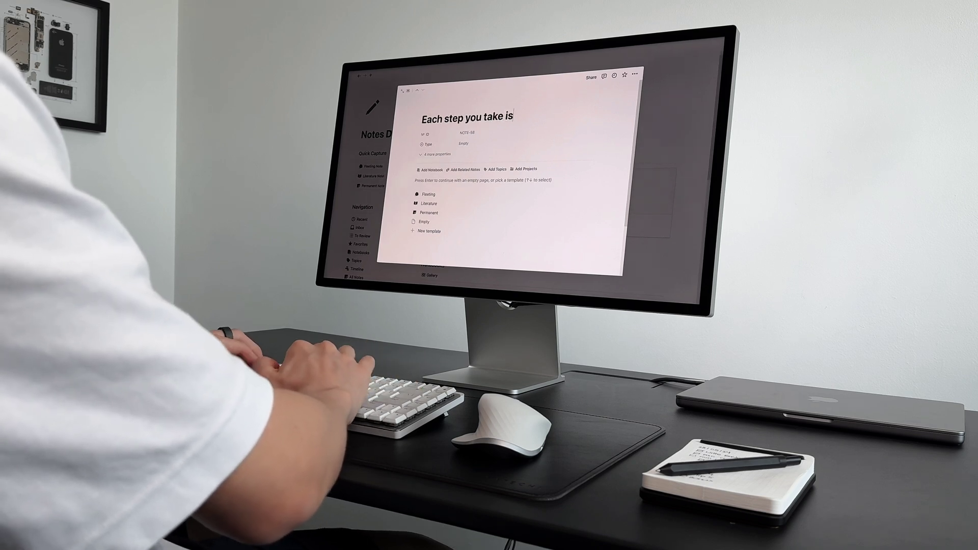
type(" complete in itself.")
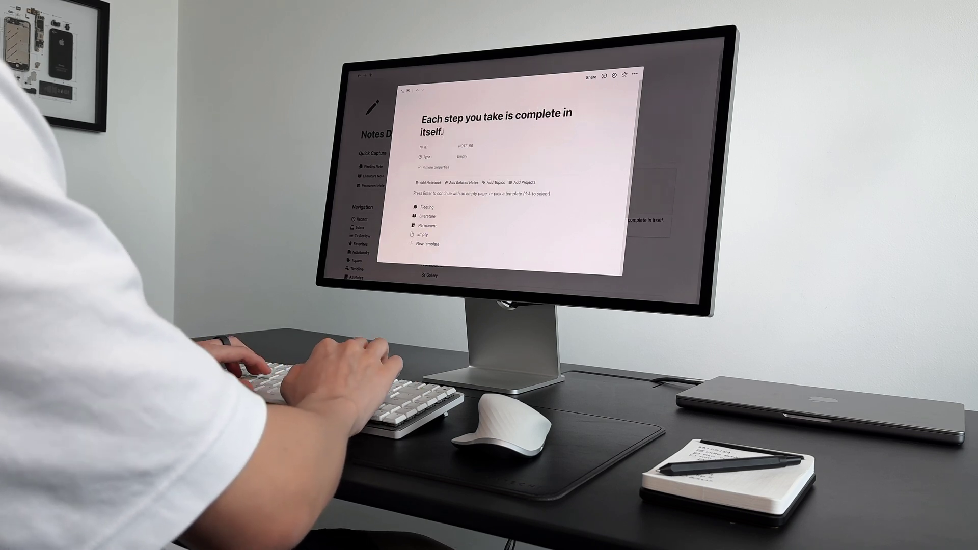
left_click(426, 216)
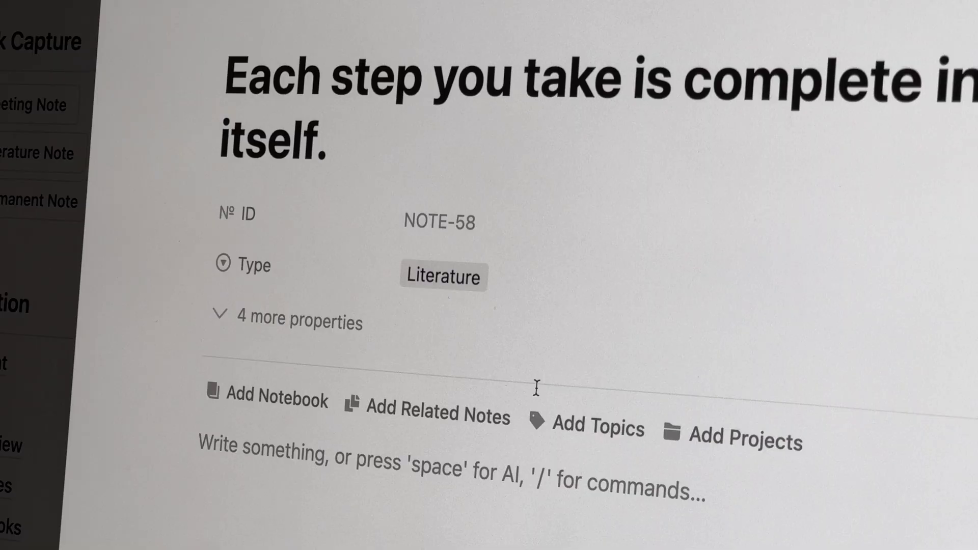
left_click(519, 290)
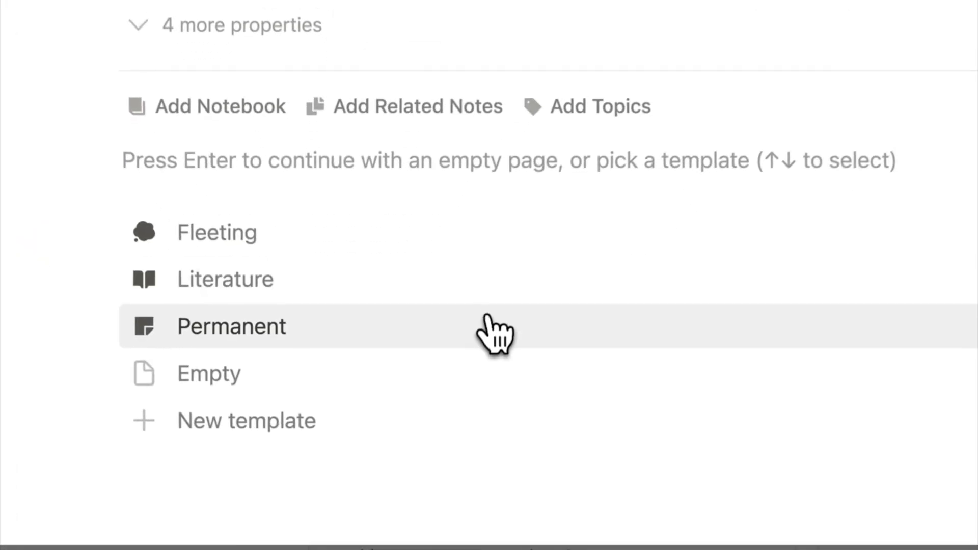
left_click(491, 330)
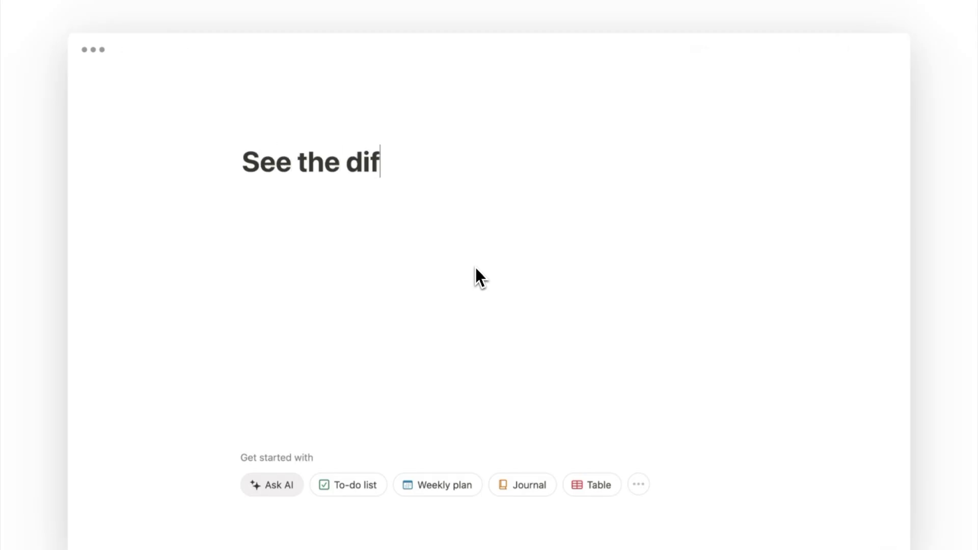
Finish the title, move the page into the Notes database, and apply the Literature template.
type("ference in what appears similar, and the similarity in what appears different")
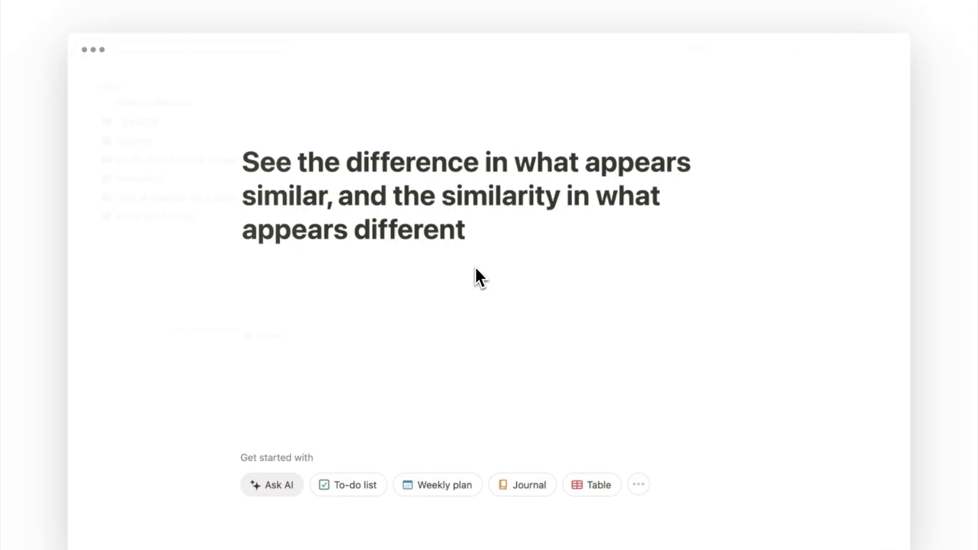
key("super+shift+p")
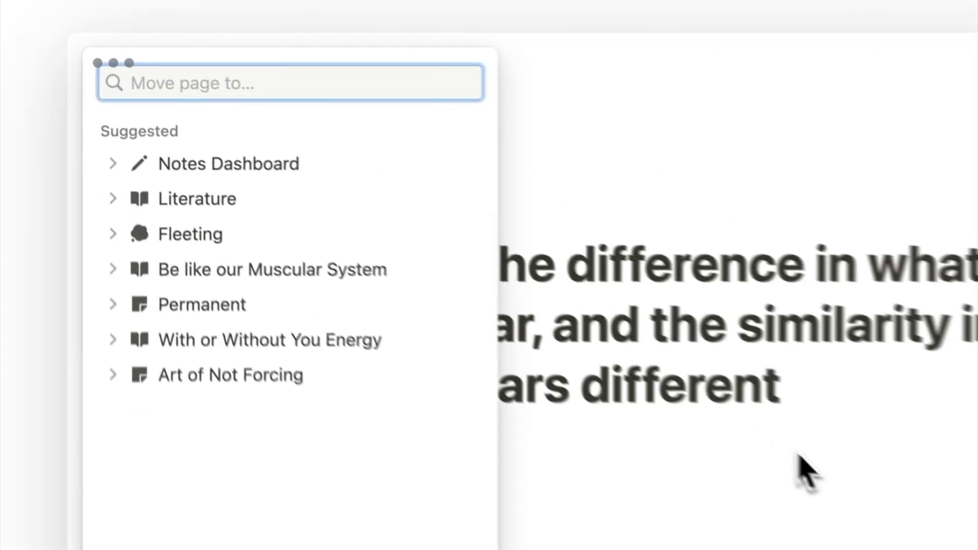
type("notes")
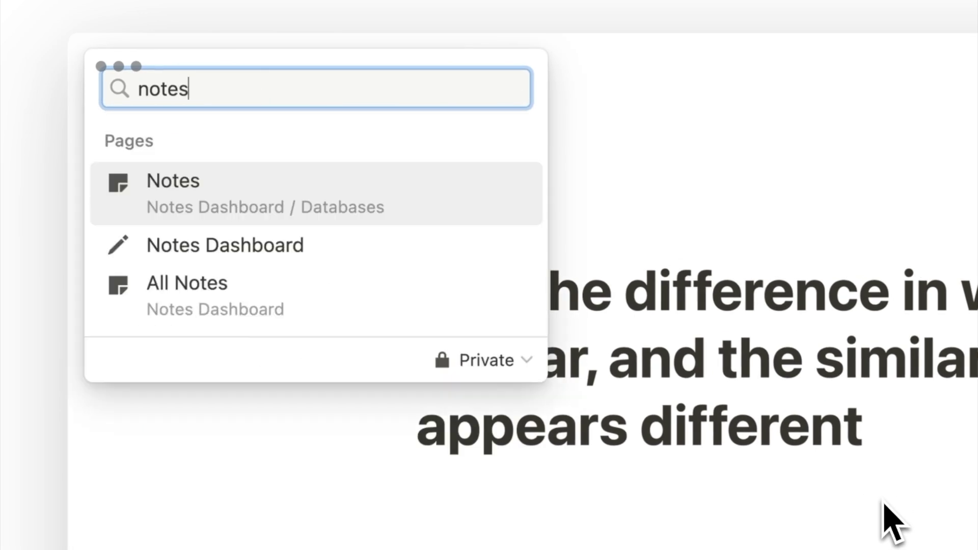
left_click(390, 223)
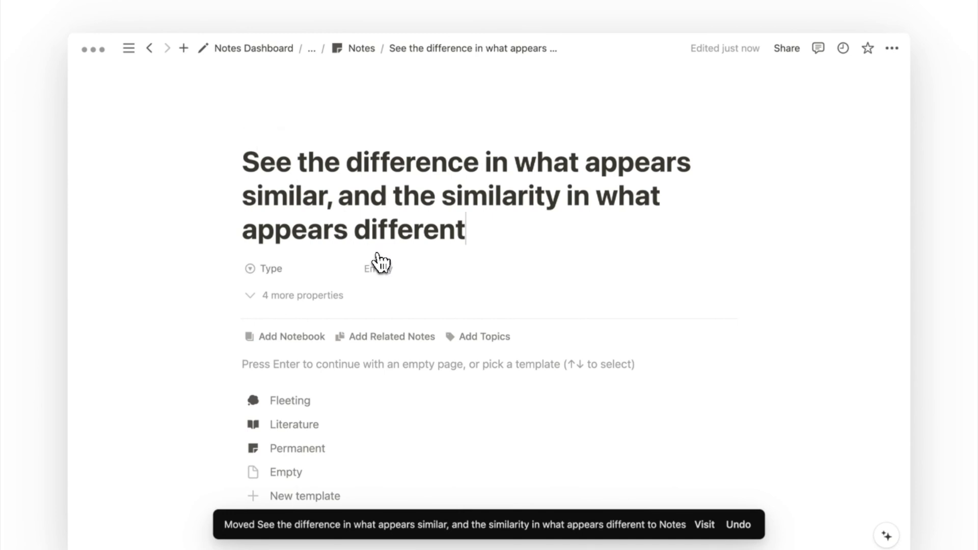
left_click(419, 434)
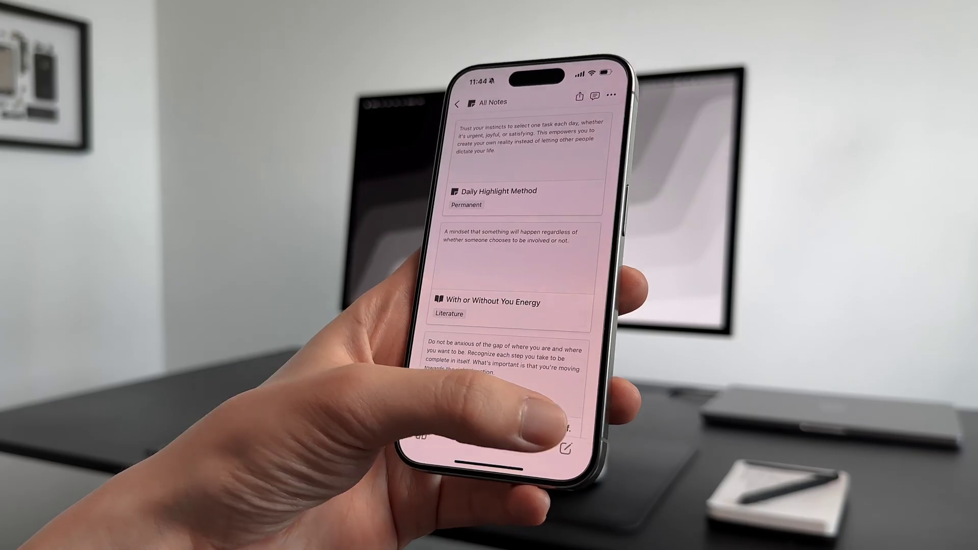
Save the quick note 'Don't waste time on pointless action' into Notes, then start a Literature note.
left_click(566, 448)
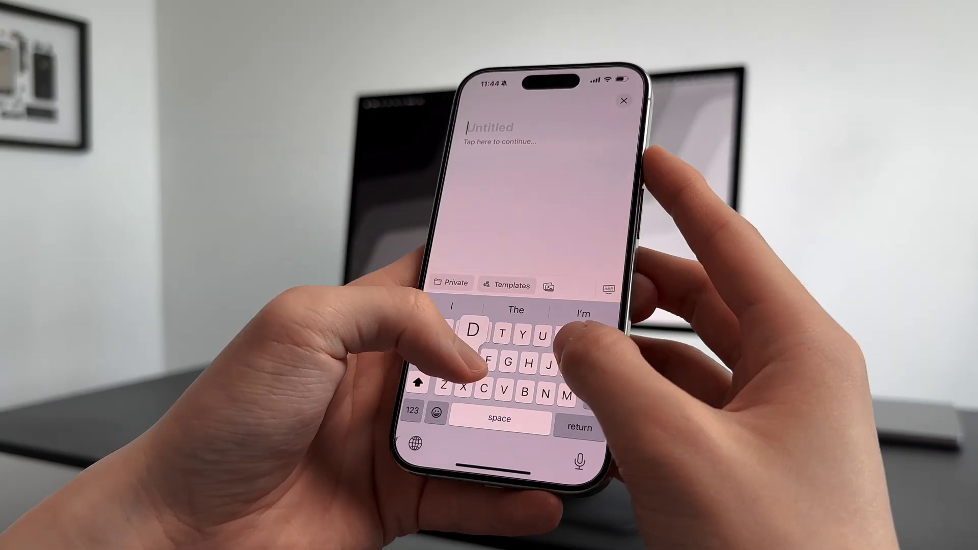
type("Don't waste time on pointless action")
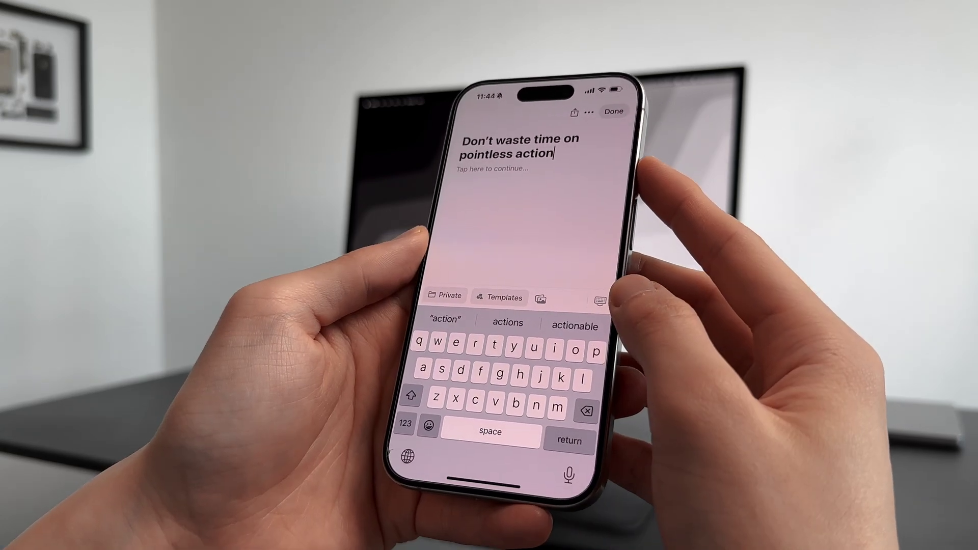
left_click(446, 295)
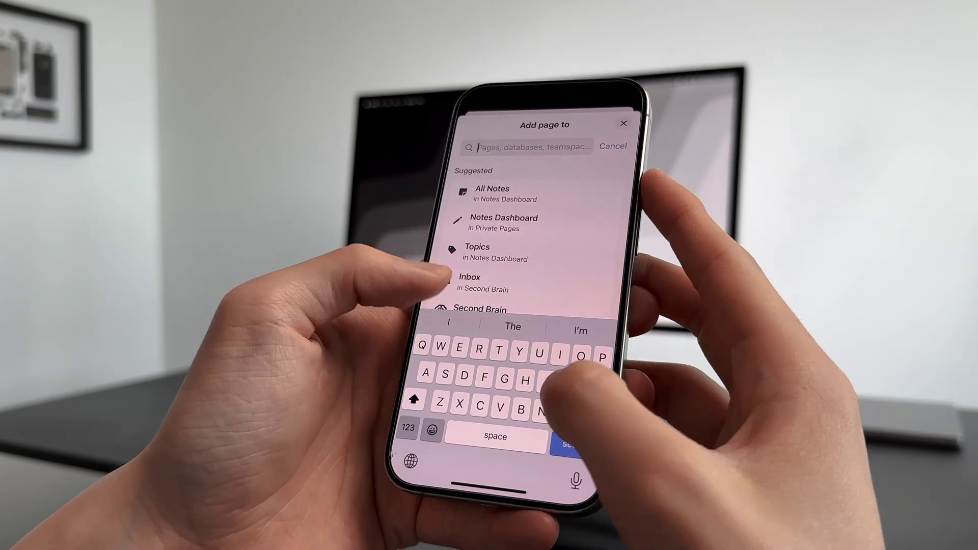
type("Notes")
left_click(488, 204)
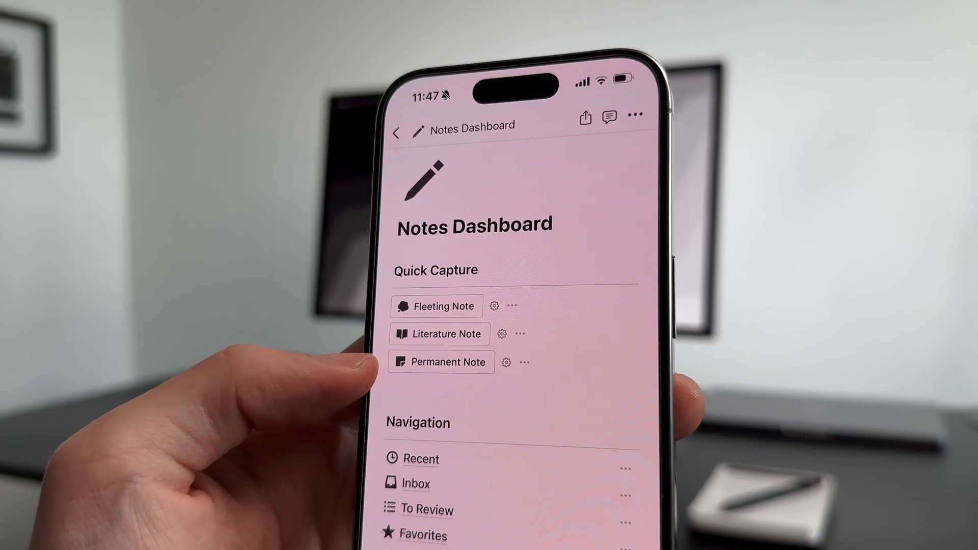
left_click(439, 334)
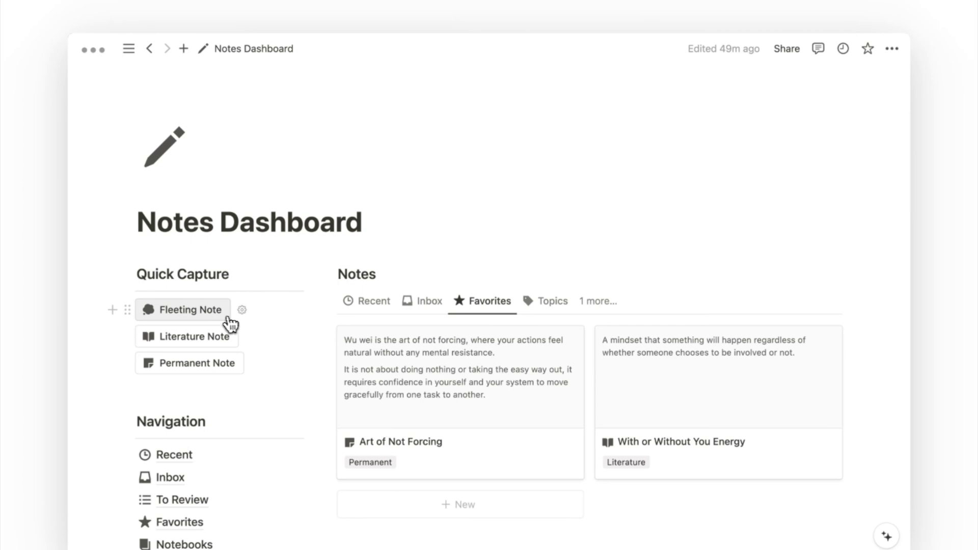
Create the Fleeting note 'Define what is normal to you' with a body starting 'If you'.
left_click(222, 321)
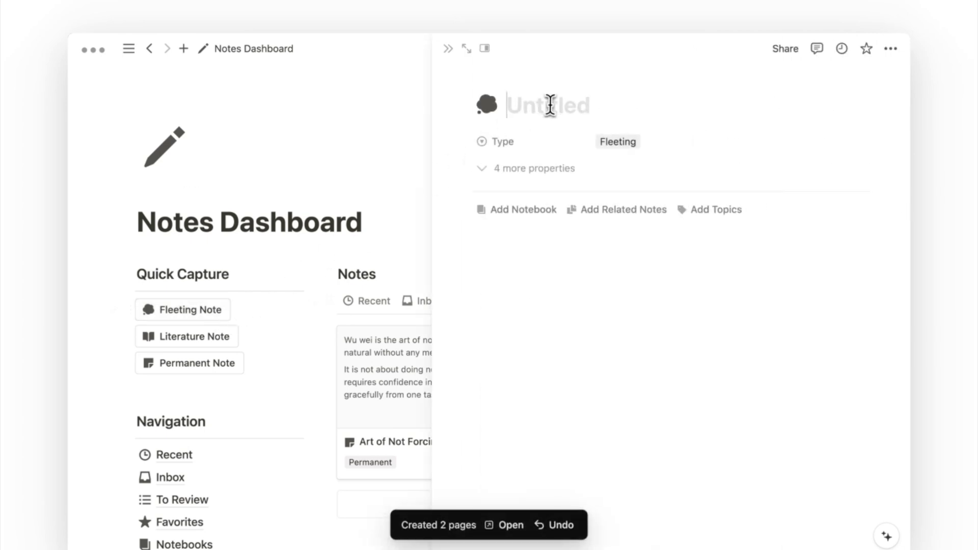
type("Define what is no")
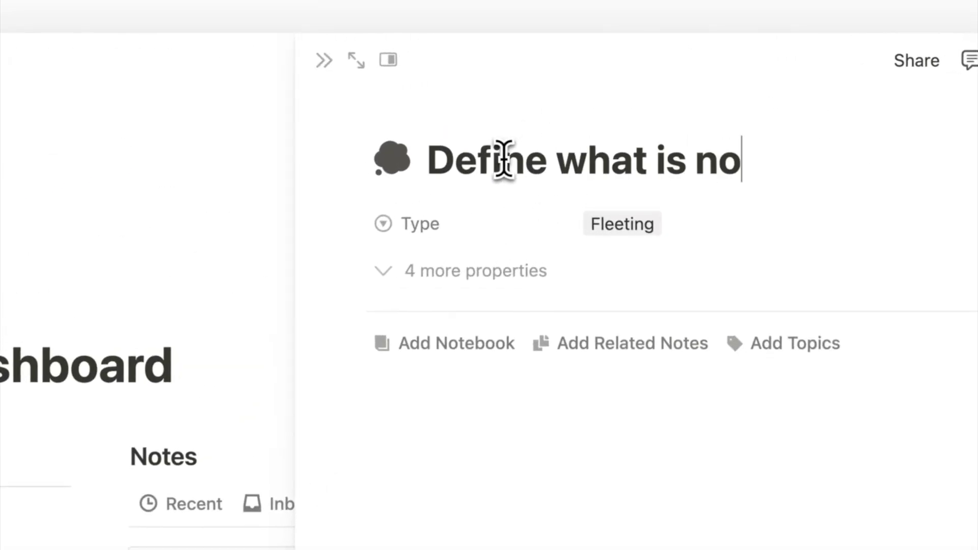
type("rmal to you")
key("Return")
type("If you always avoid hard work, your brain will always find a way out")
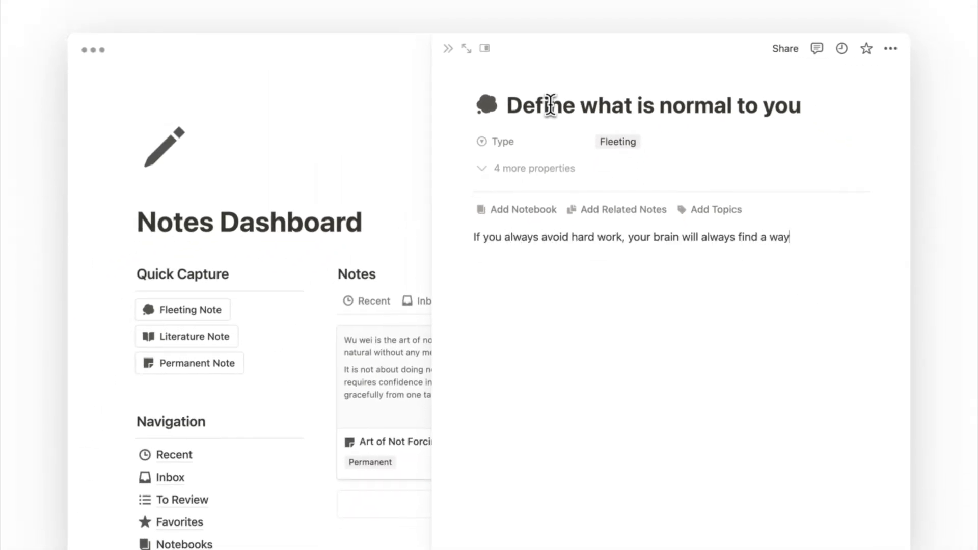
left_click(105, 299)
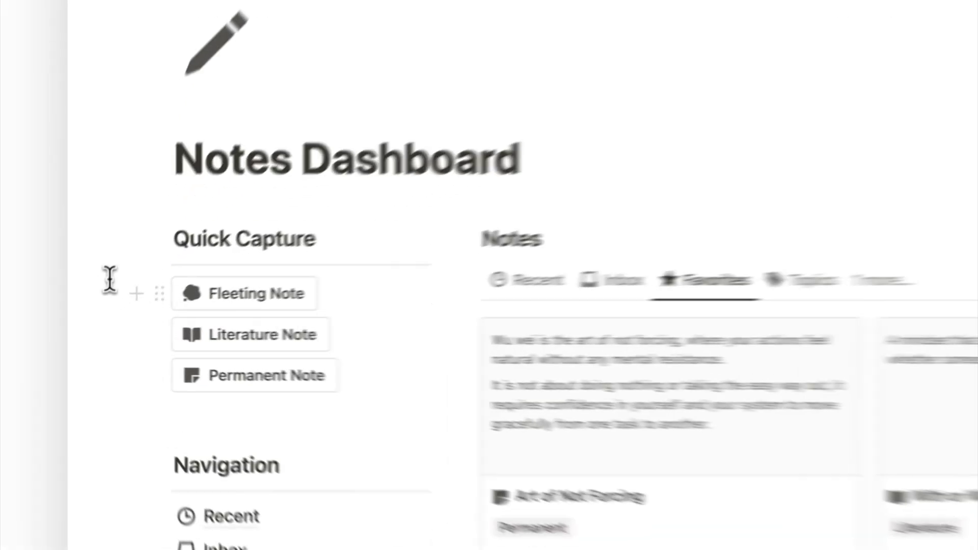
Copy the Fleeting Note and Literature Note capture blocks into the Second Brain page.
left_click_drag(96, 302, 182, 339)
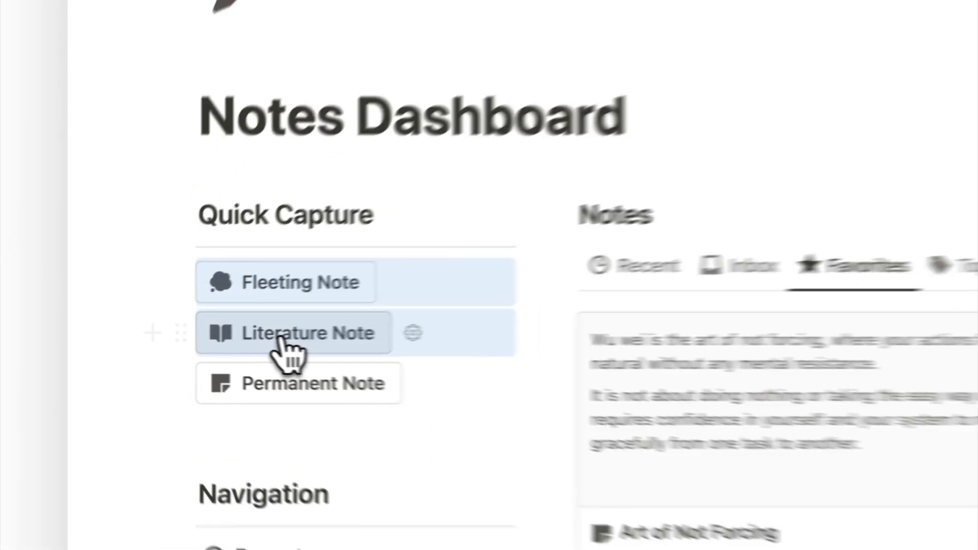
key("super+k")
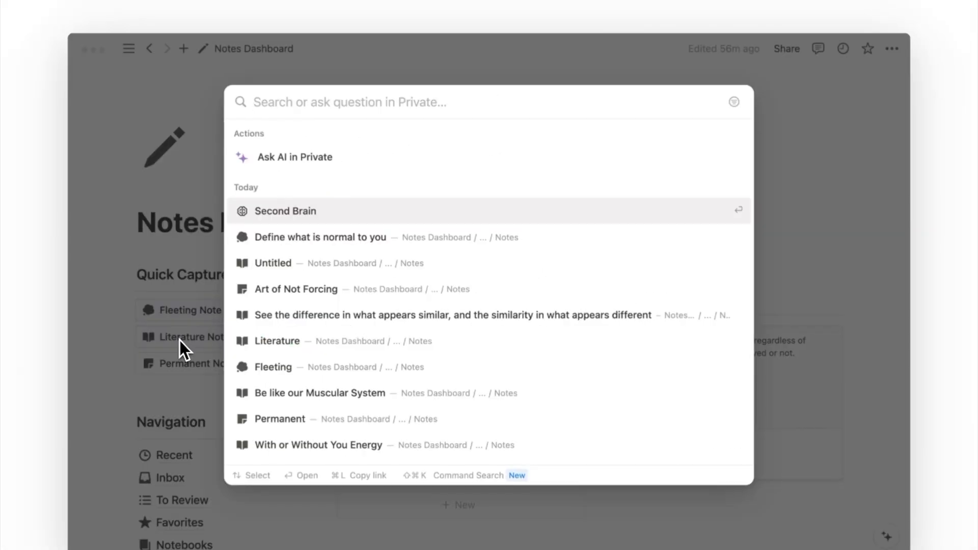
type("second brain")
key("Return")
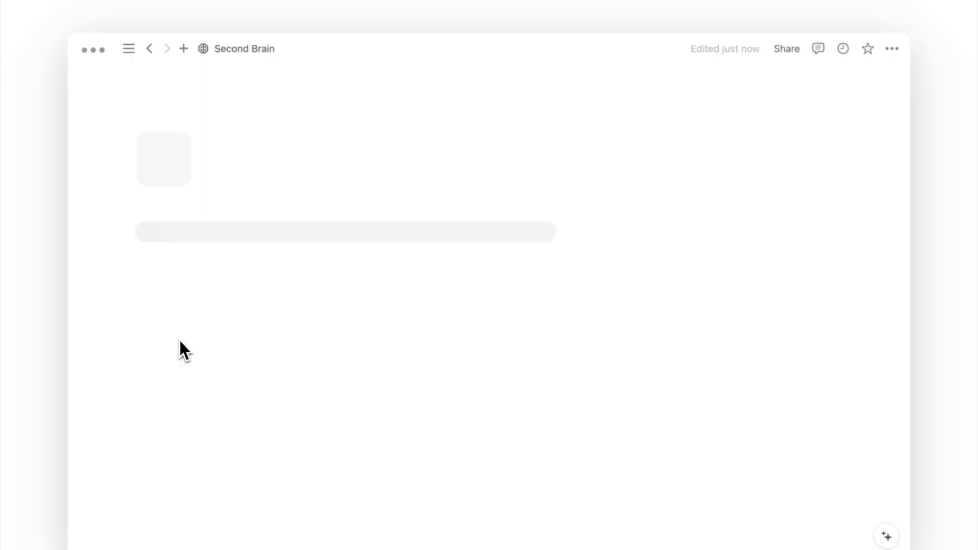
left_click(110, 332)
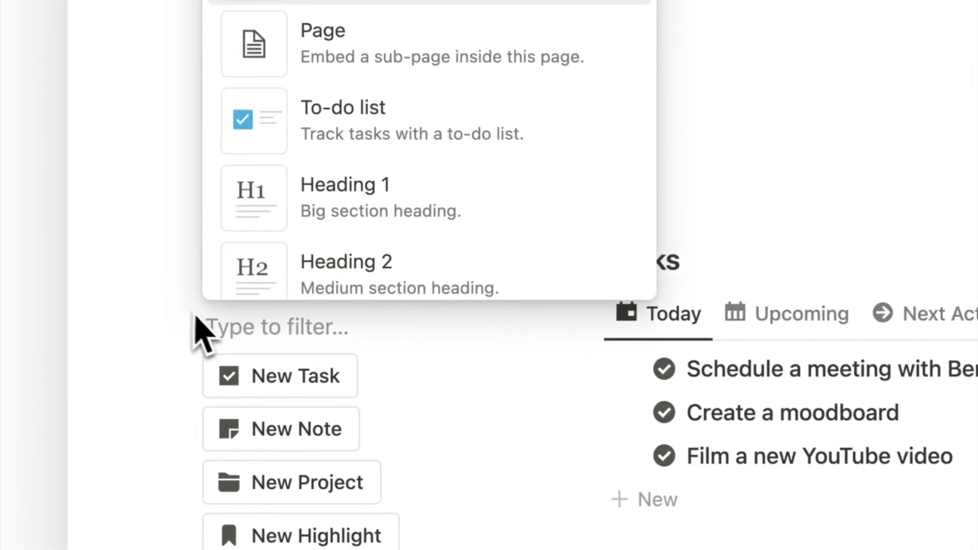
key("super+v")
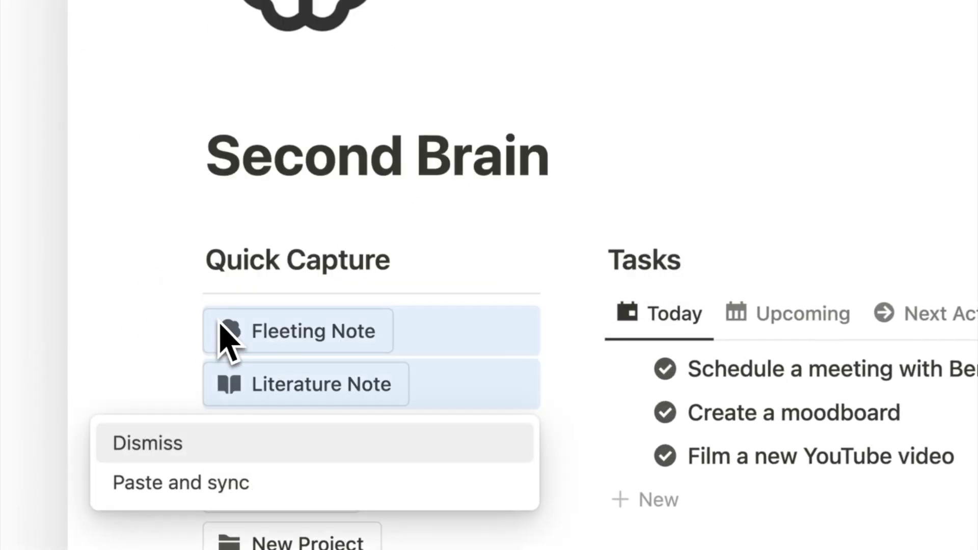
left_click(457, 281)
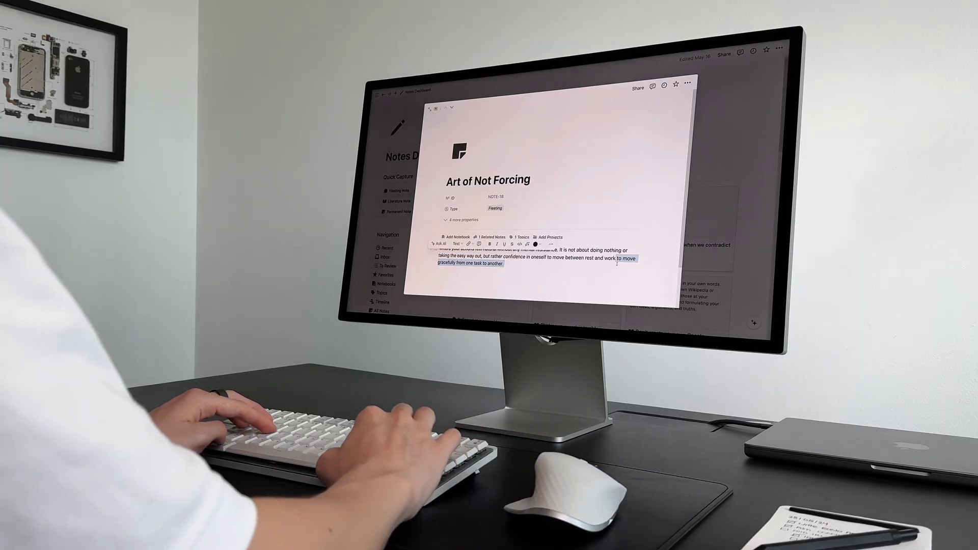
Finish the note text, link 'Nothing is absolute' as a related note, and browse the dashboard cards.
key("Right")
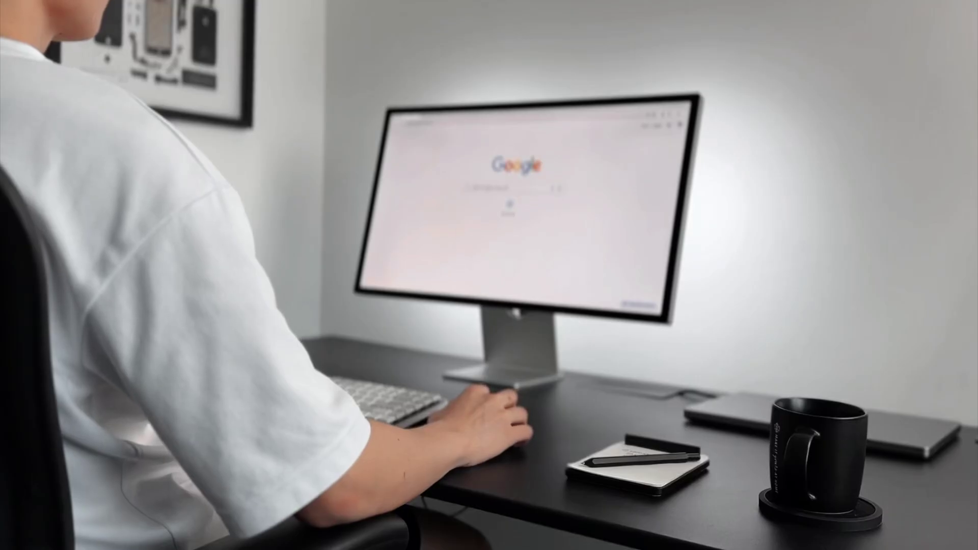
left_click(509, 187)
type("notes")
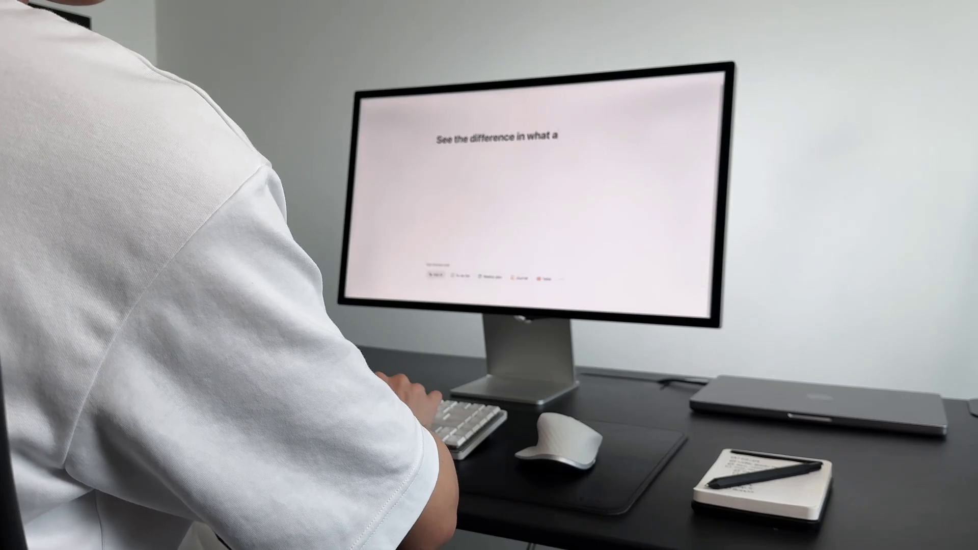
type("ilar, and the")
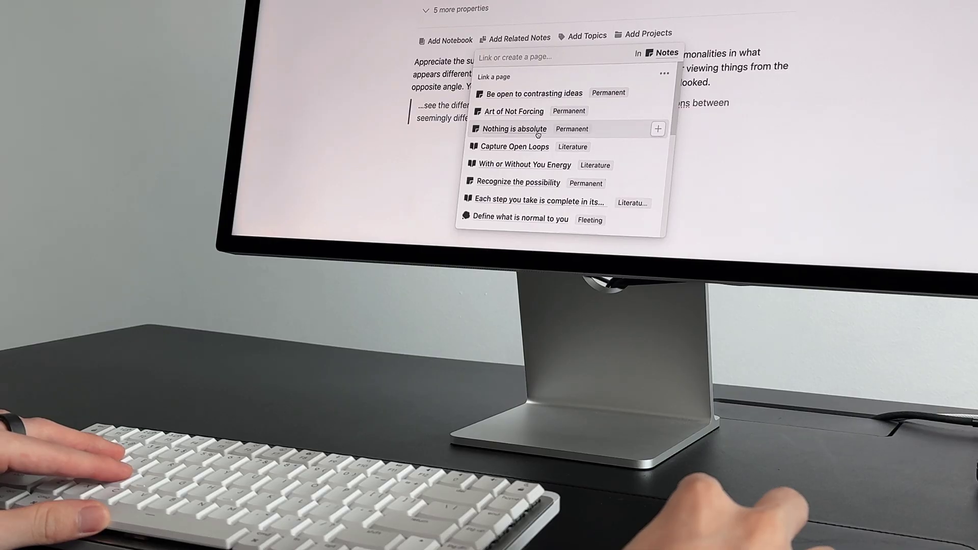
left_click(514, 129)
scroll(538, 134, "down", 5)
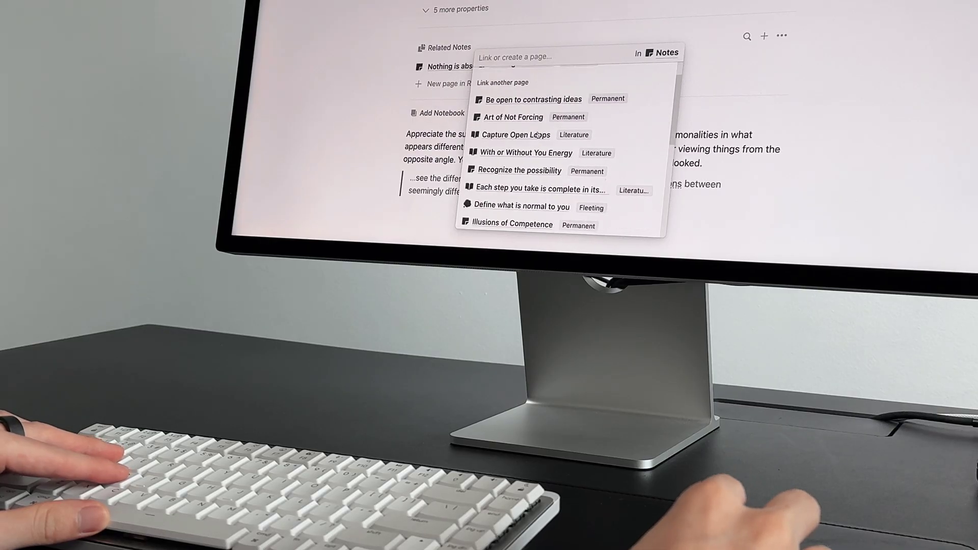
scroll(538, 134, "down", 5)
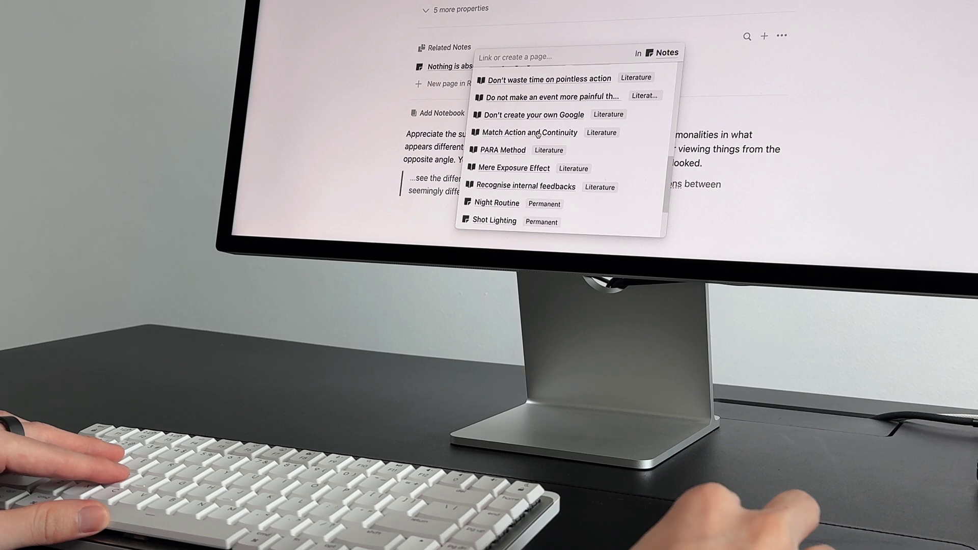
scroll(538, 134, "up", 5)
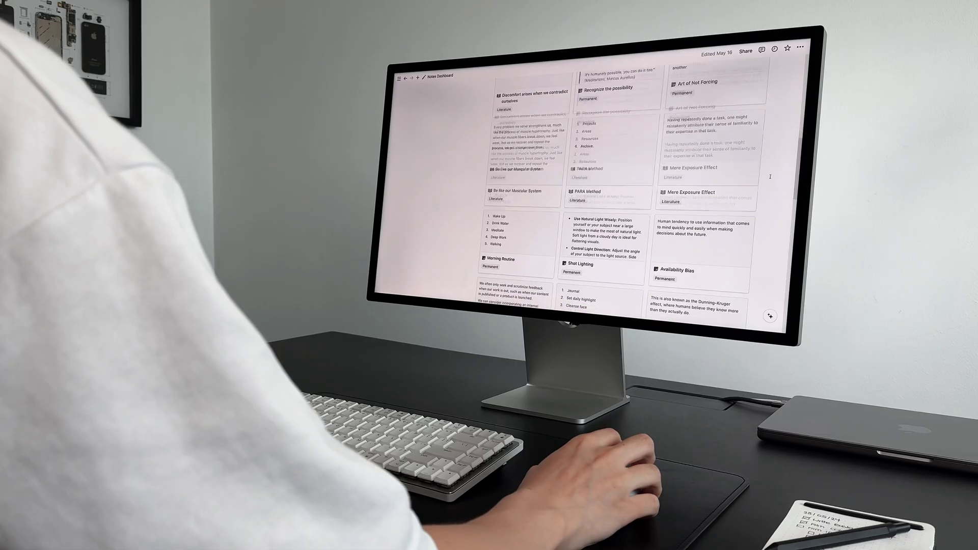
scroll(770, 177, "down", 4)
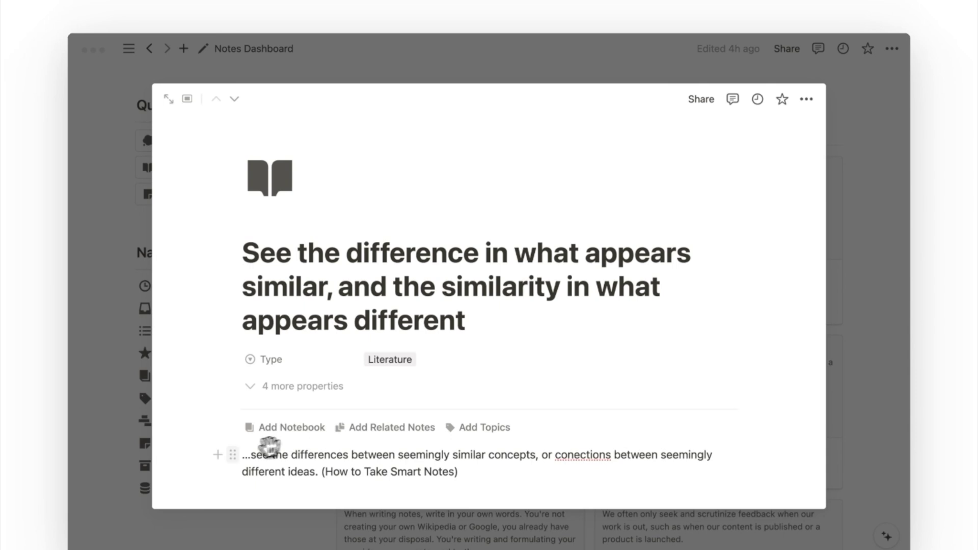
Turn the source excerpt into a quote block and color it gray.
left_click(232, 454)
mouse_move(399, 394)
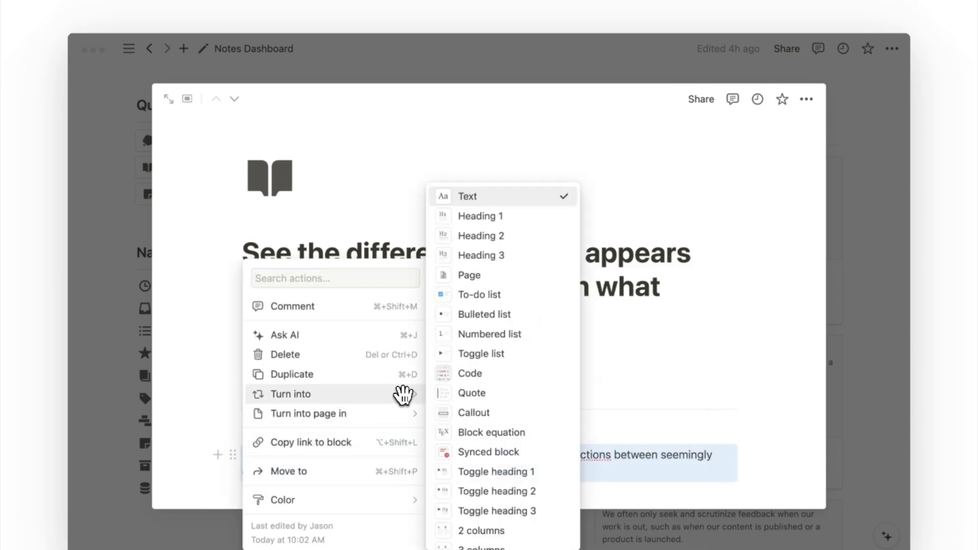
left_click(470, 395)
left_click(232, 454)
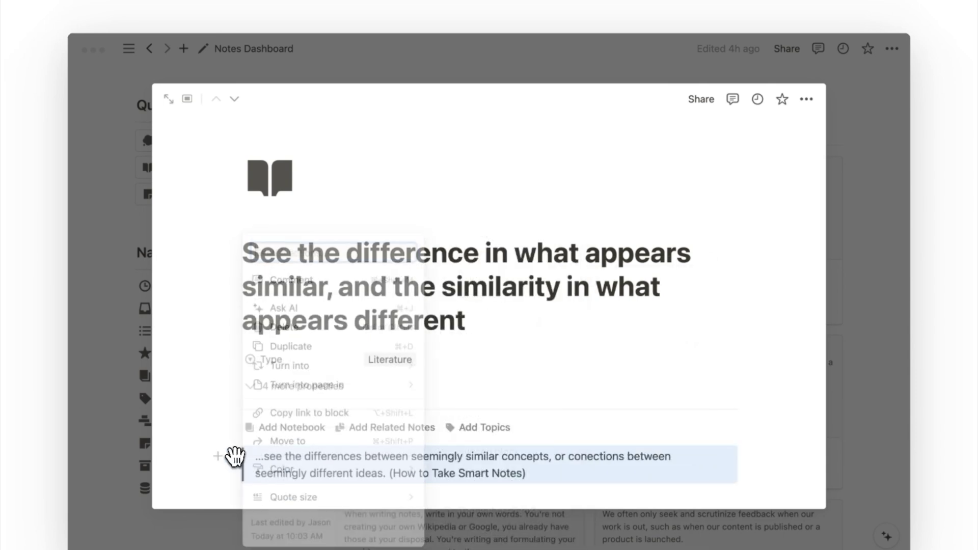
mouse_move(334, 465)
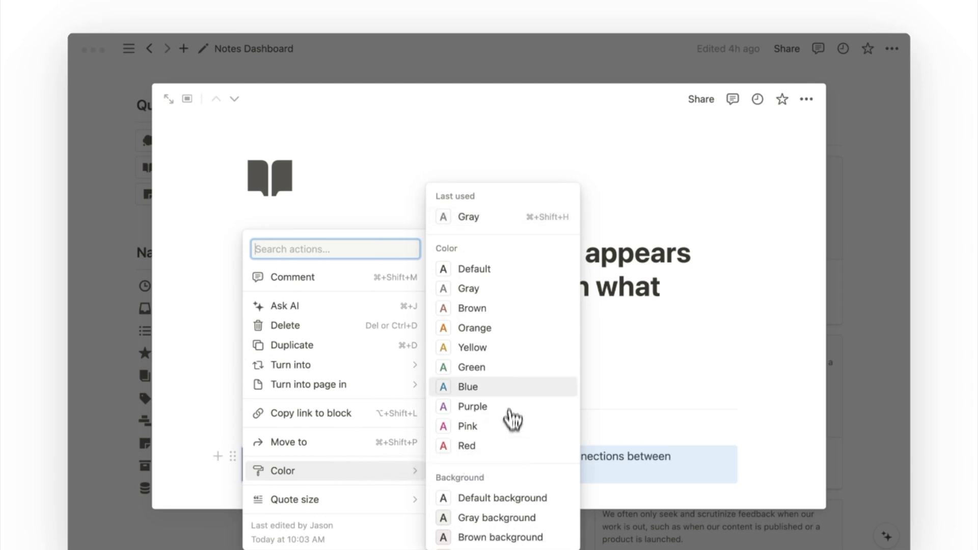
left_click(468, 288)
Type the summary paragraph 'Appreciate the subtleties in what appears similar…' above the quote.
scroll(504, 333, "down", 3)
type("Appreciat")
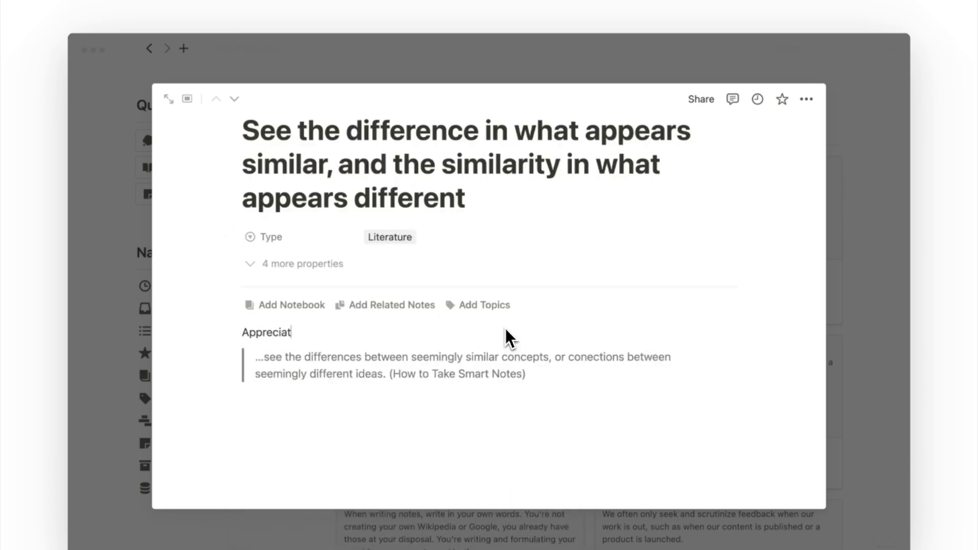
type("e the subtleties in what appear")
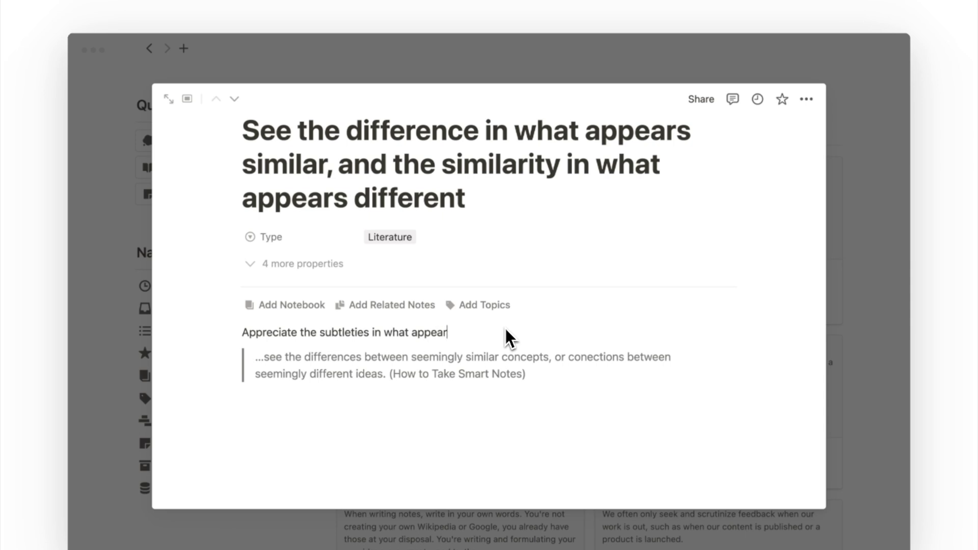
type("s similar, and recognize the commonalities in what appears different. When you’re certain of your own perspective, consider viewing things from the opposite")
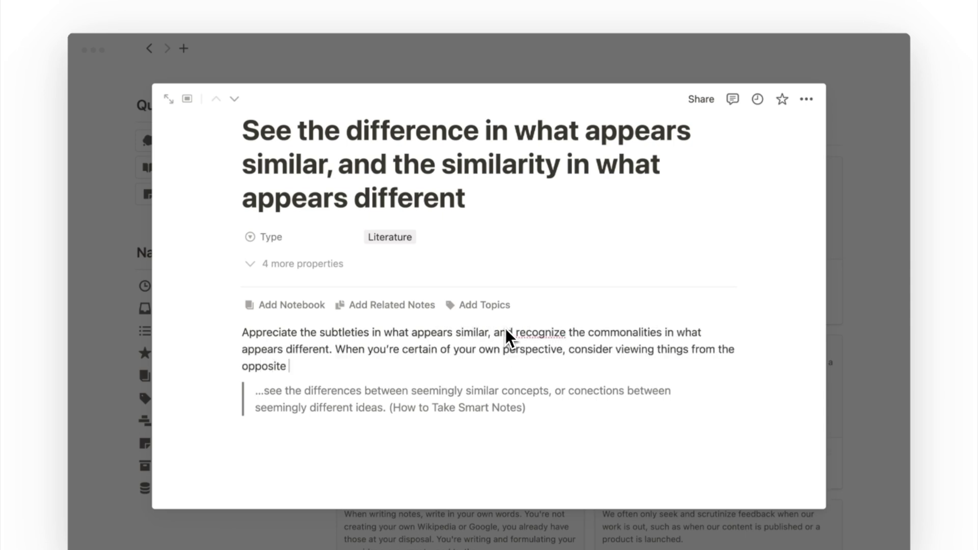
type(" angle. You may discover surprising")
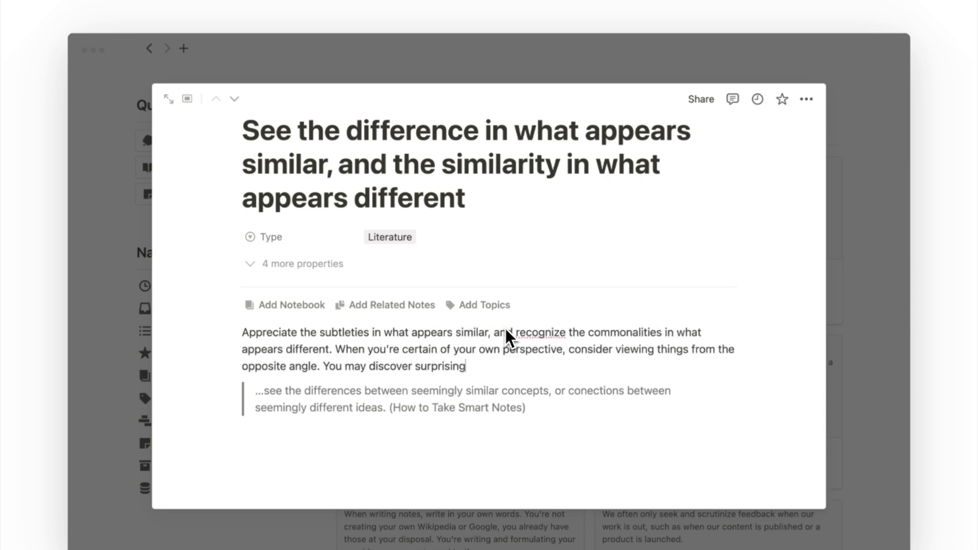
type(" insights you previously overlok")
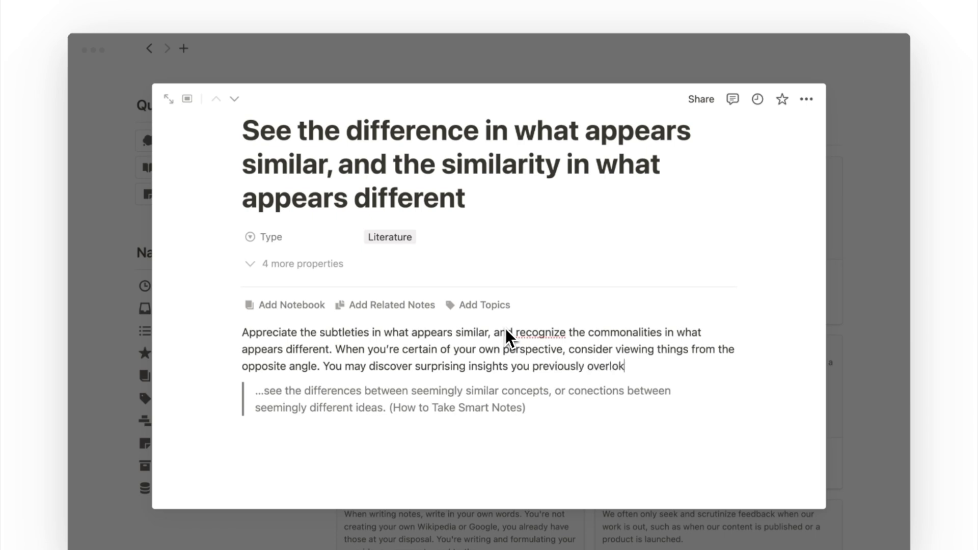
key("BackSpace")
Finish the summary paragraph and clear the note's old title.
type("oked.")
scroll(504, 331, "up", 2)
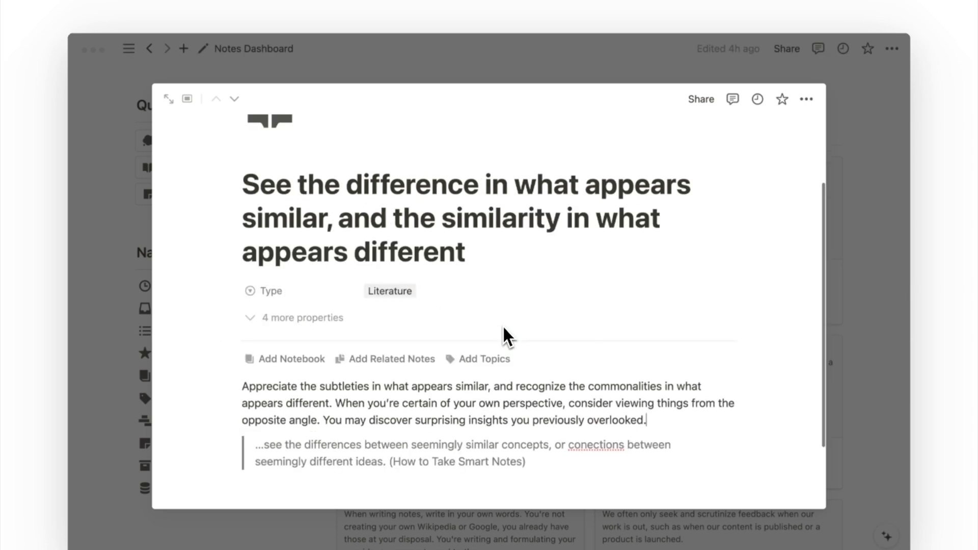
left_click_drag(490, 260, 227, 184)
key("BackSpace")
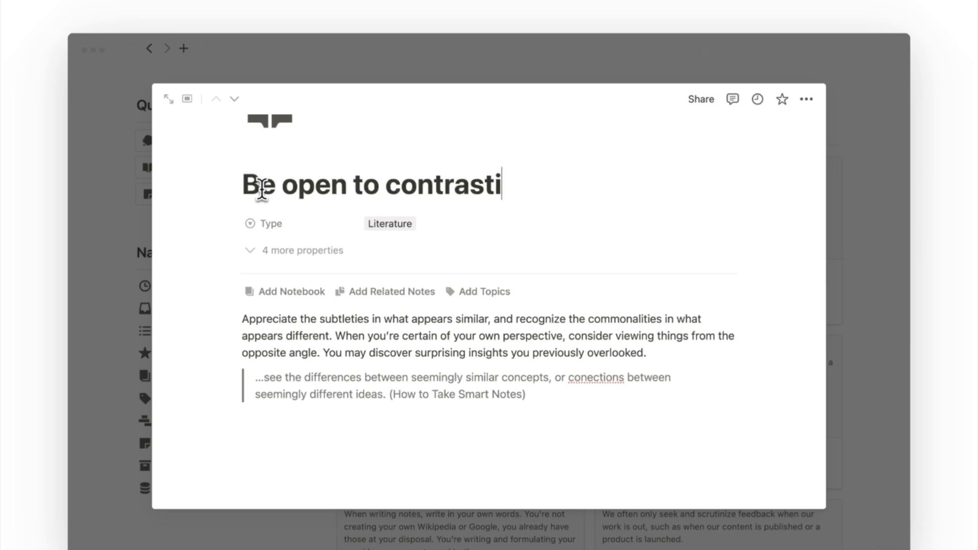
Apply the Permanent template while keeping the body text, and set Type to Permanent.
left_click_drag(742, 392, 518, 320)
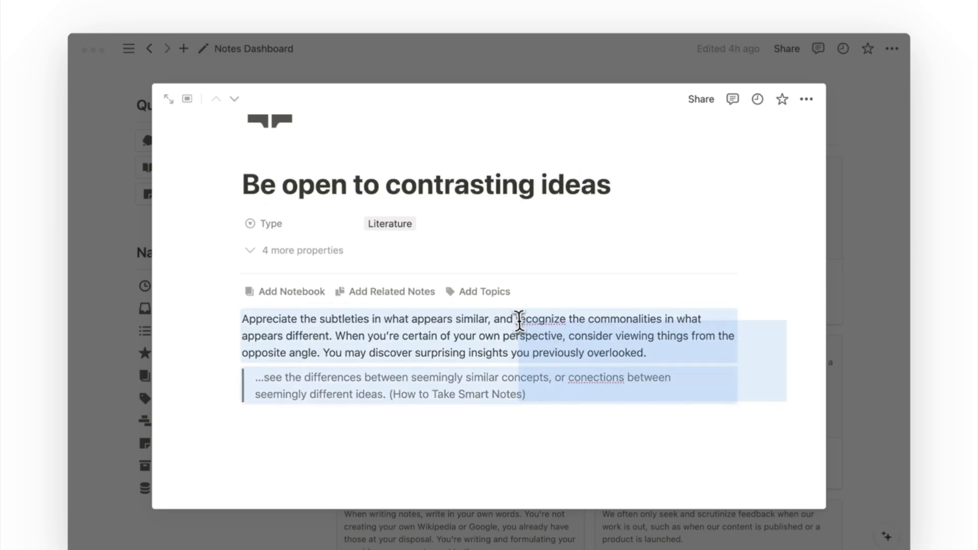
key("BackSpace")
left_click(502, 401)
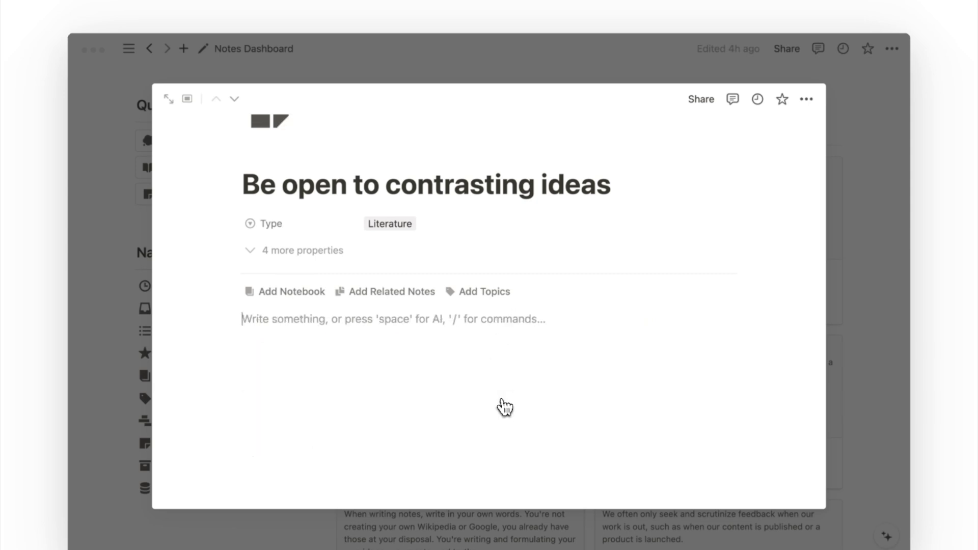
key("super+z")
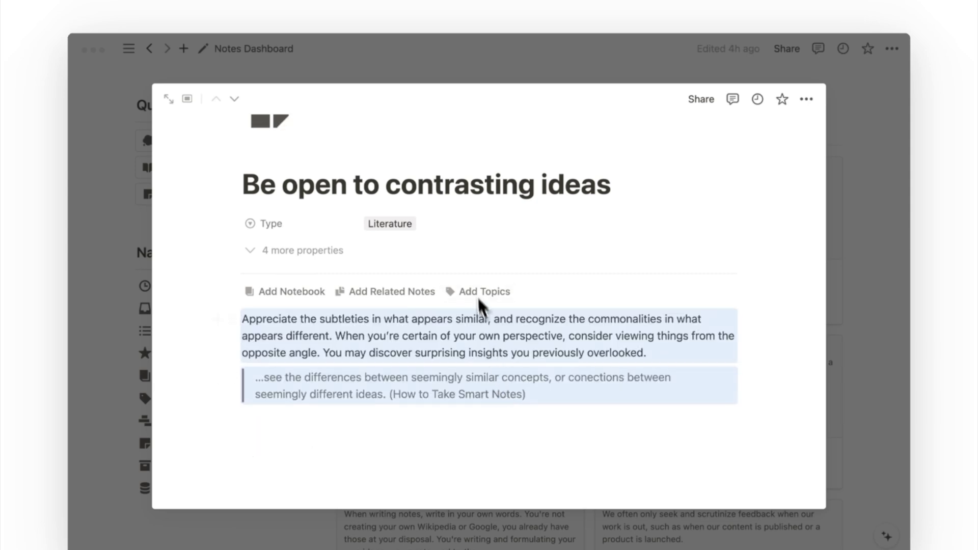
left_click(467, 227)
left_click(473, 307)
scroll(781, 385, "up", 3)
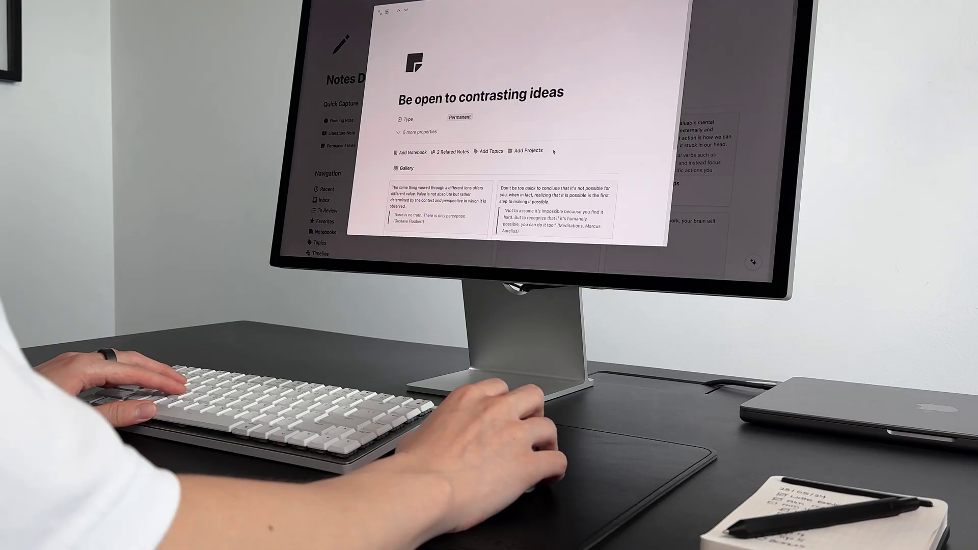
Scroll through the related-notes gallery of 'Be open to contrasting ideas'.
scroll(554, 152, "down", 3)
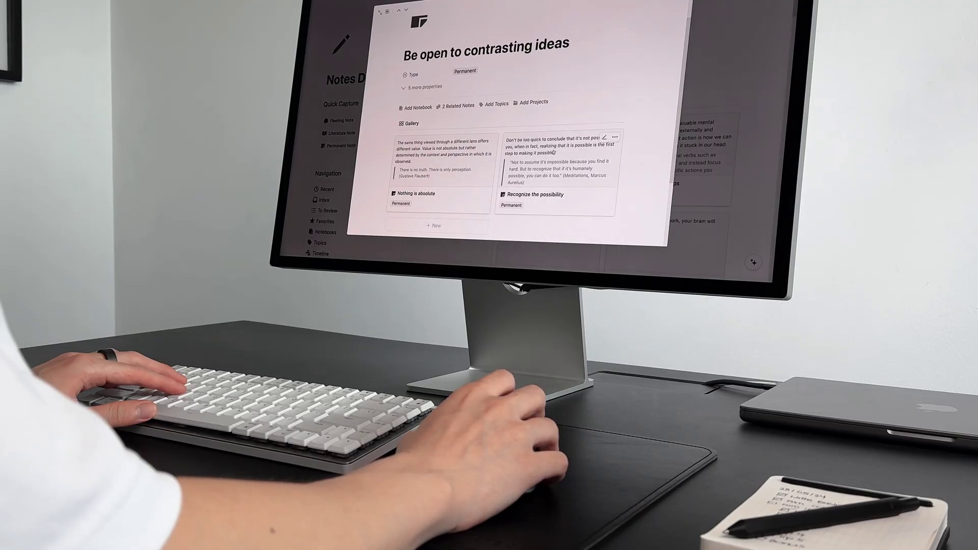
scroll(553, 151, "down", 5)
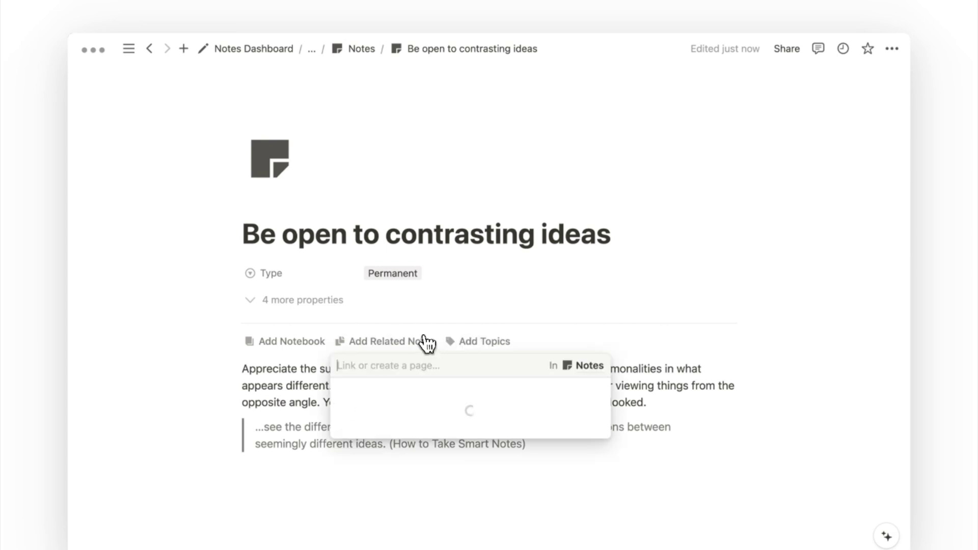
Add 'Nothing is absolute' and 'Recognize the possibility' as related notes from the dropdown.
scroll(624, 407, "down", 10)
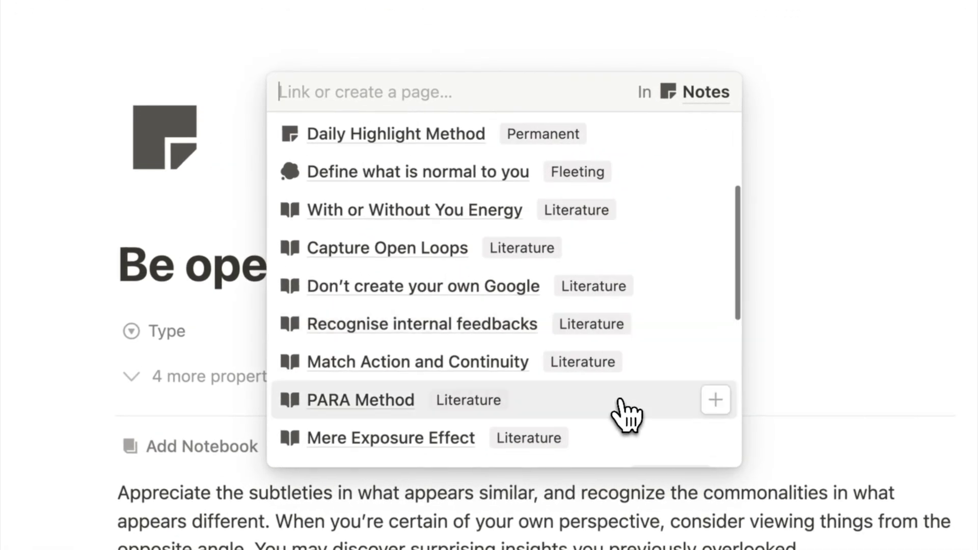
scroll(618, 396, "down", 3)
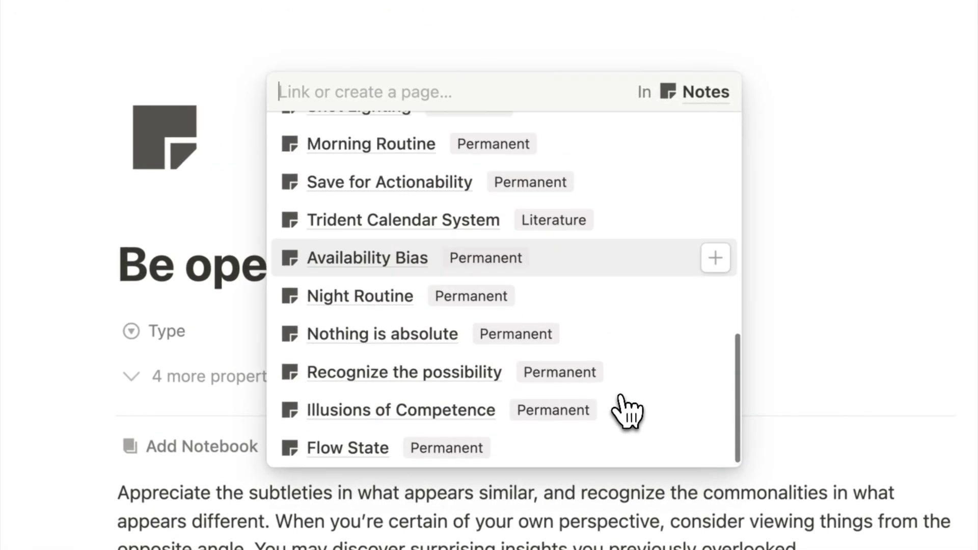
left_click(619, 340)
left_click(624, 367)
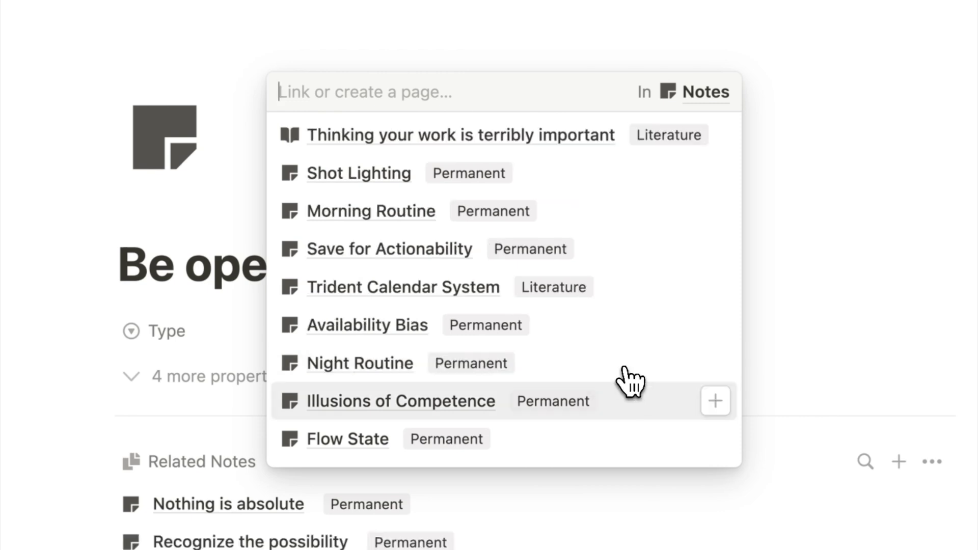
left_click(802, 440)
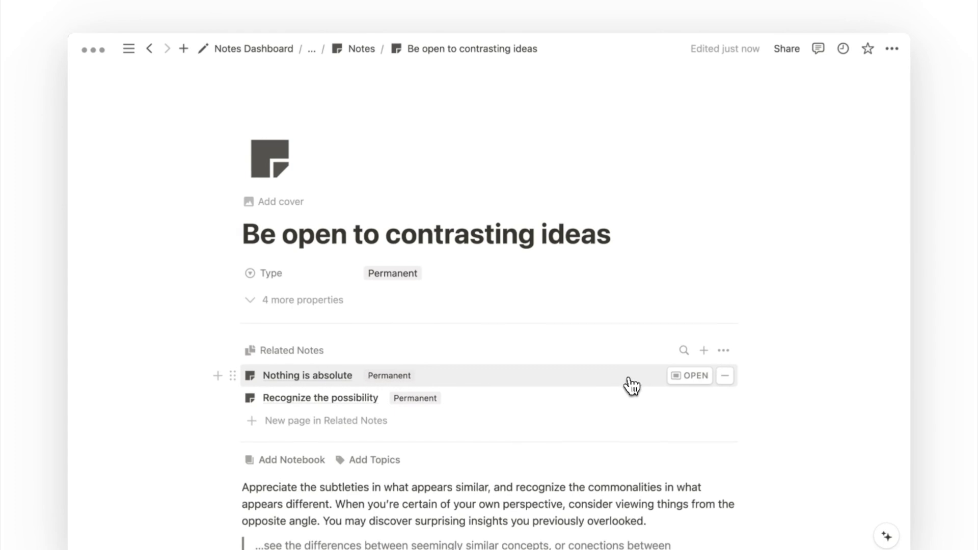
Preview 'Nothing is absolute' in peek view and link 'Recognize the possibility' there.
left_click(629, 381)
scroll(629, 384, "down", 5)
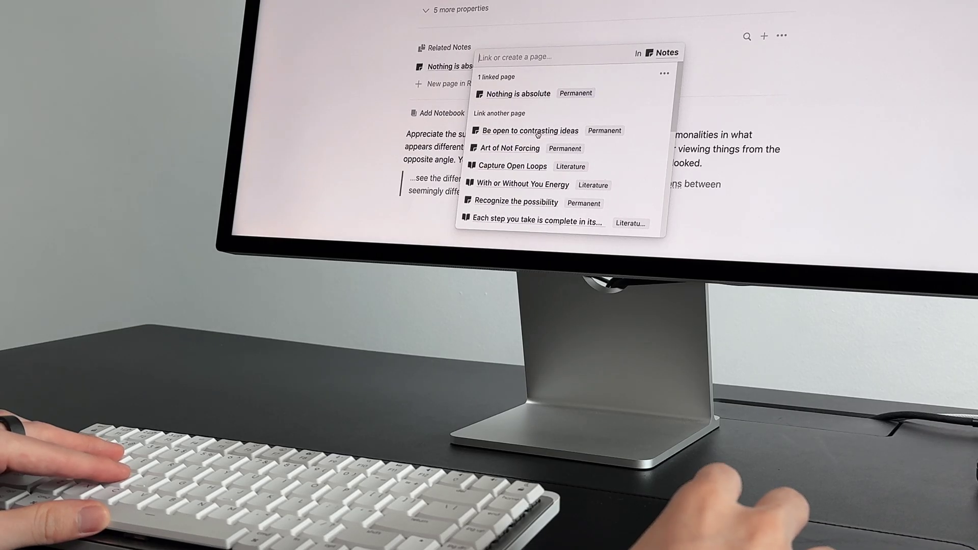
scroll(537, 133, "down", 3)
left_click(516, 190)
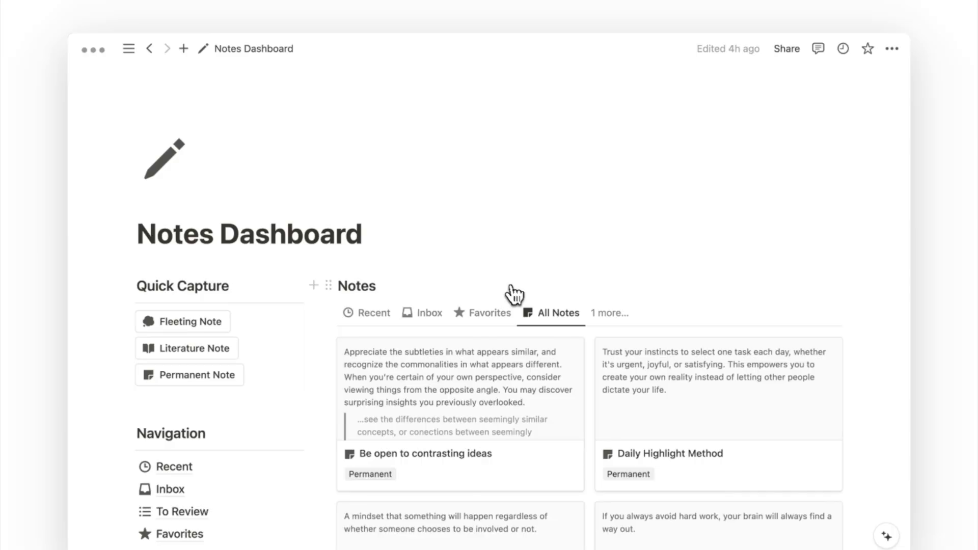
Copy the All Notes view link and paste it into the Permanent template as a linked All Notes view.
left_click(557, 313)
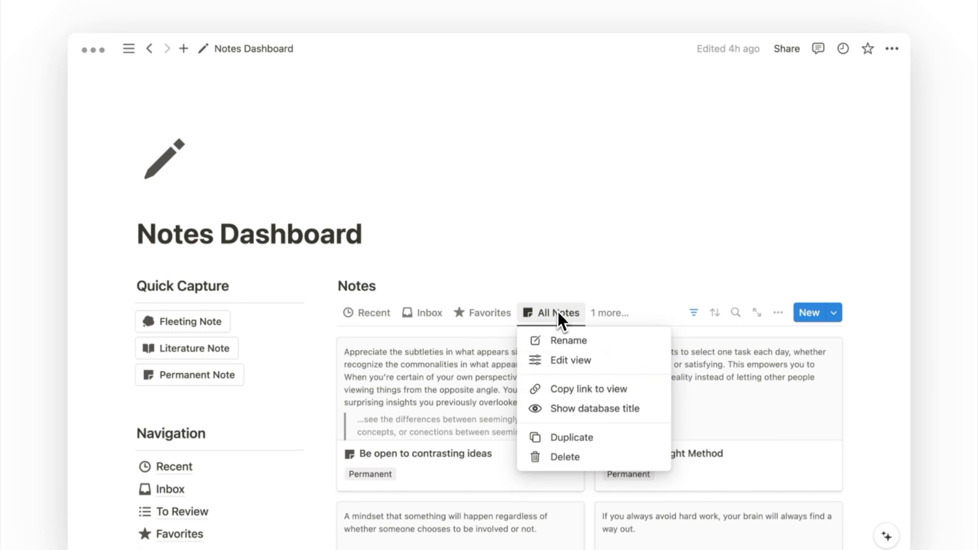
left_click(586, 389)
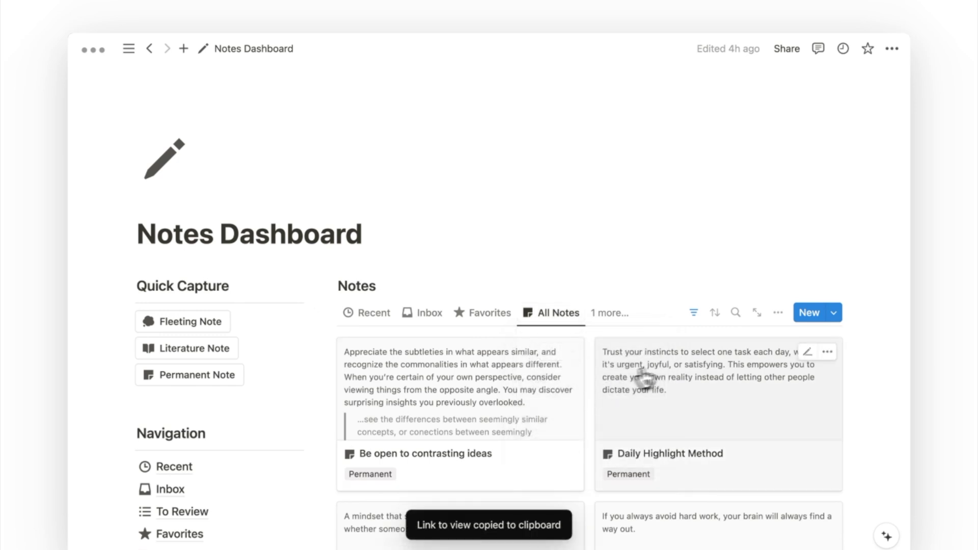
left_click(835, 313)
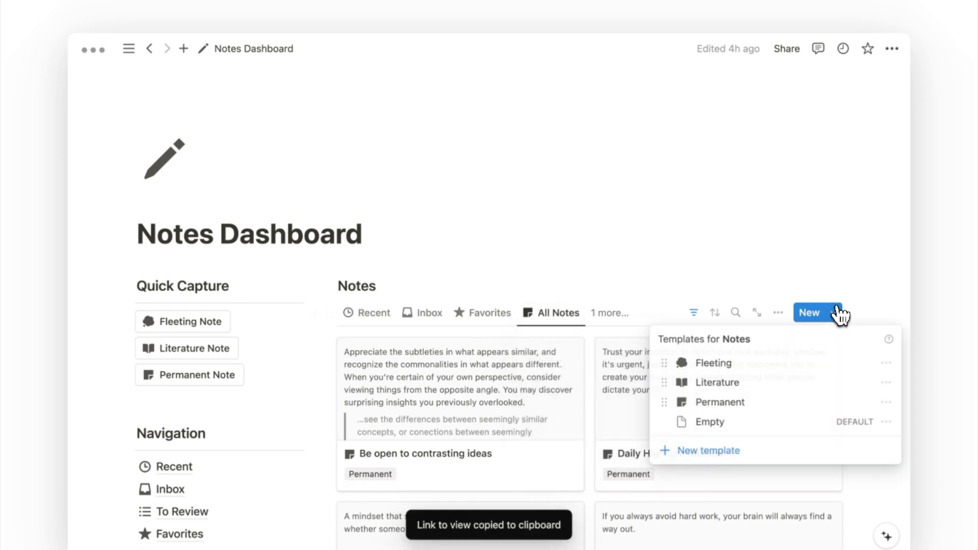
left_click(886, 402)
left_click(814, 406)
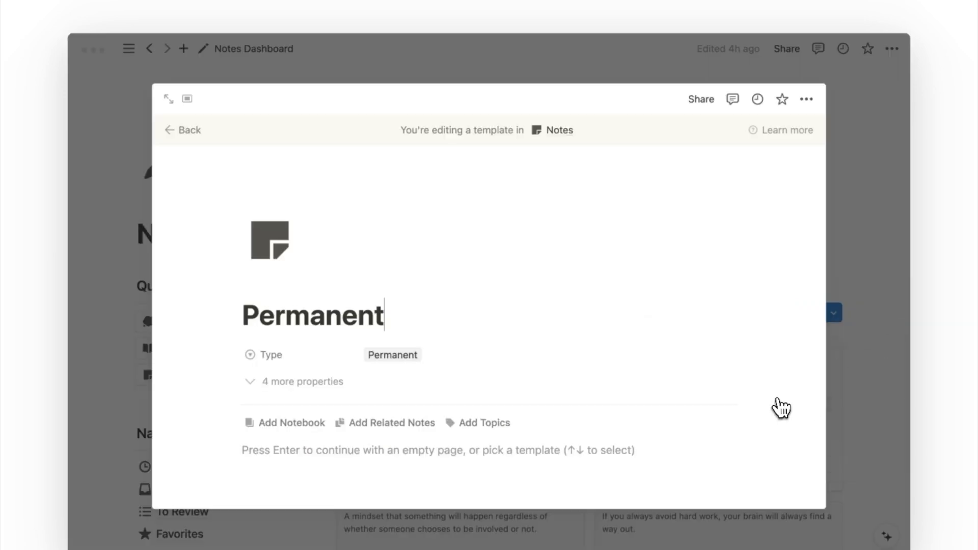
scroll(566, 384, "down", 5)
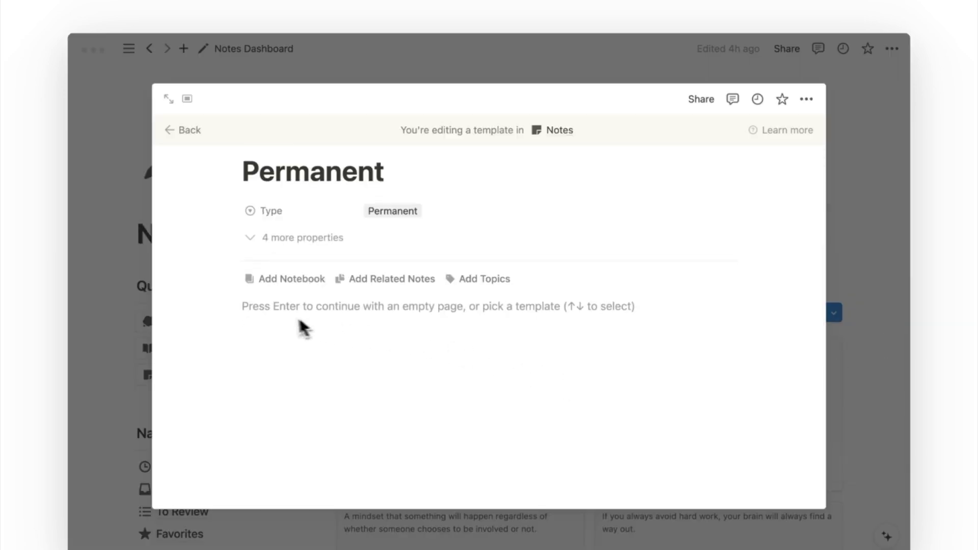
key("super+v")
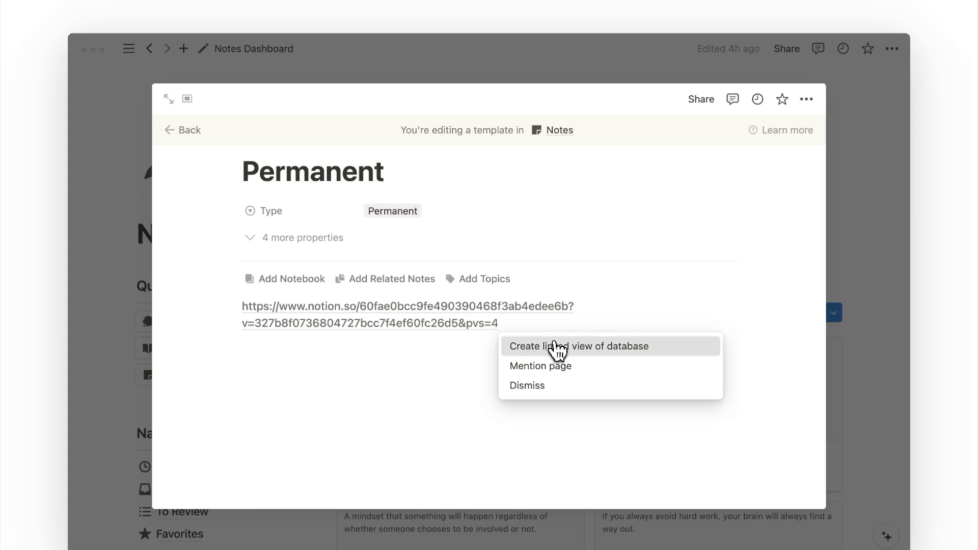
left_click(556, 347)
left_click(754, 413)
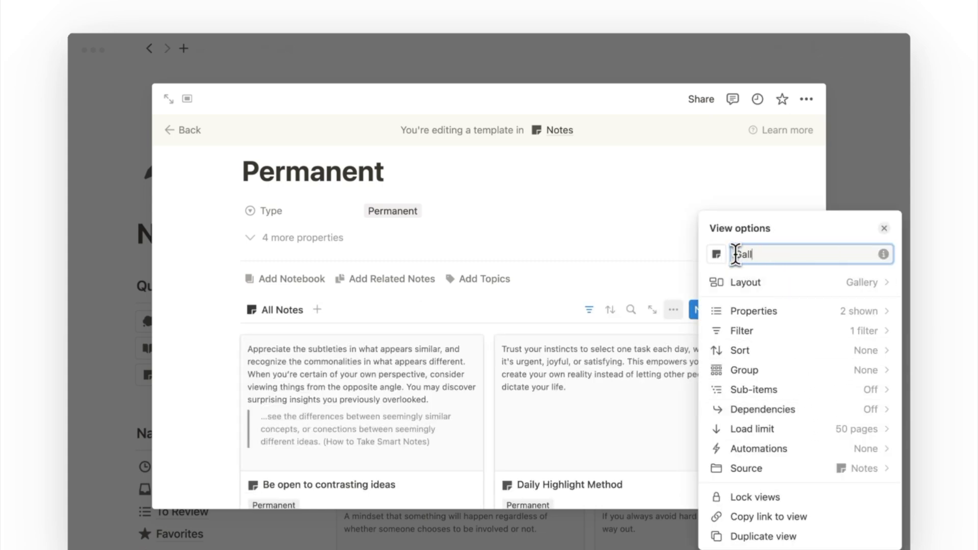
Remove the icon from the template's linked view in its view options.
left_click(717, 256)
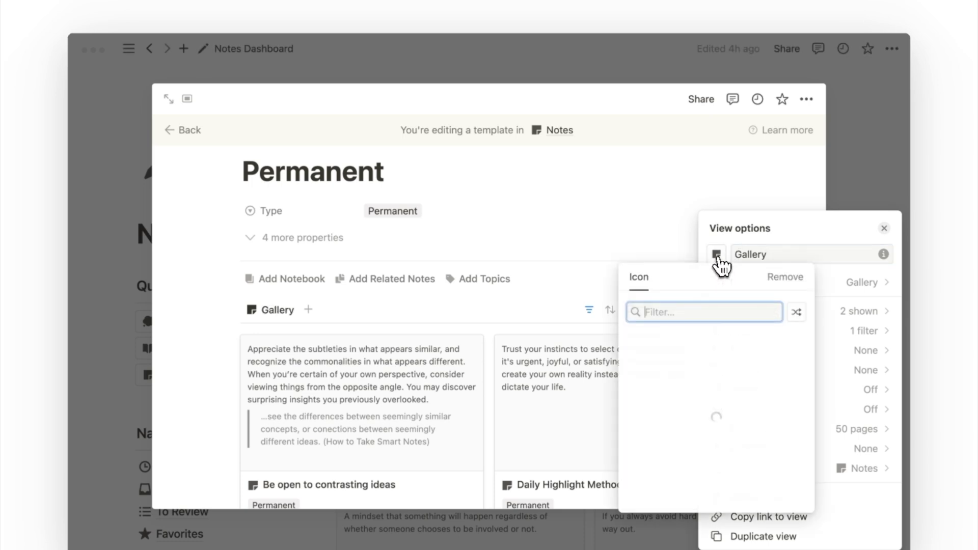
left_click(786, 277)
key("Escape")
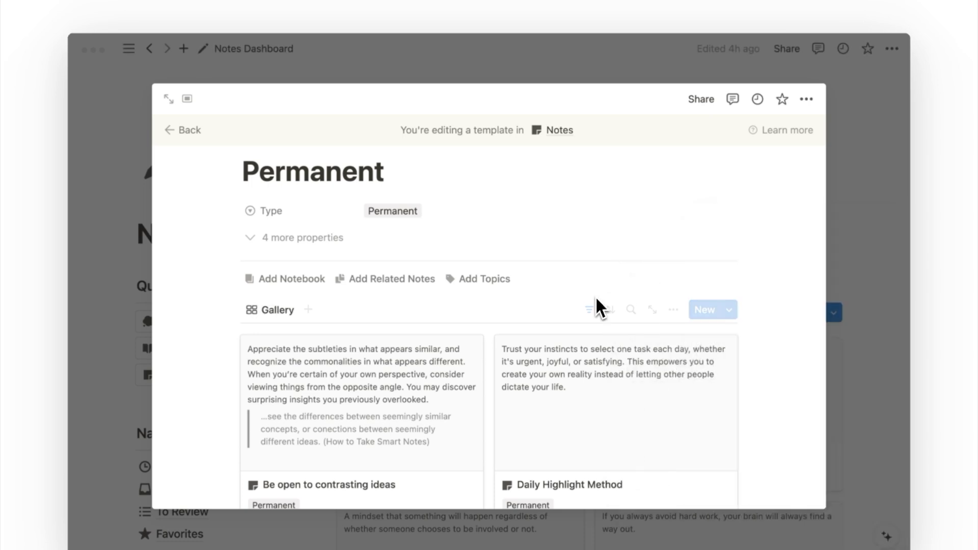
Add a filter rule to the view: Related Notes contains Permanent.
left_click(590, 311)
left_click(272, 341)
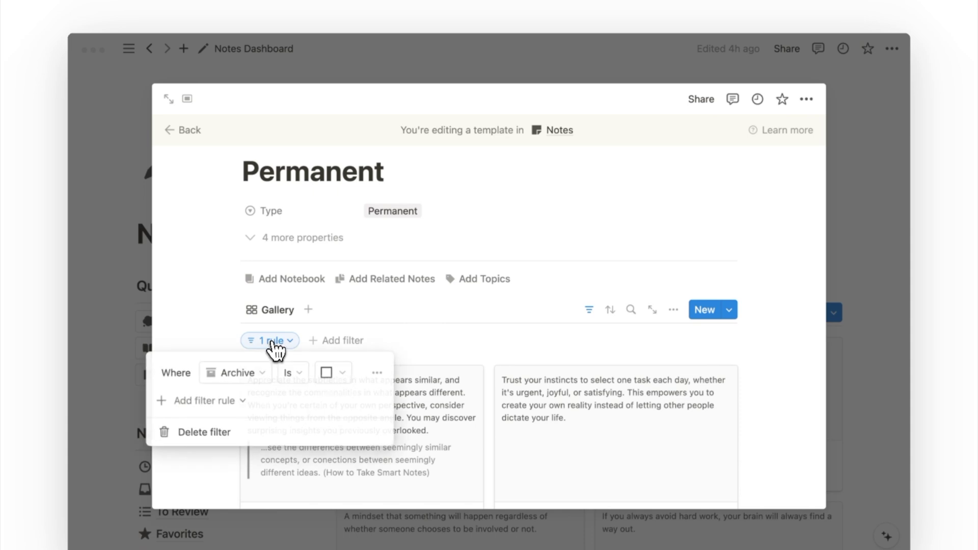
left_click(262, 404)
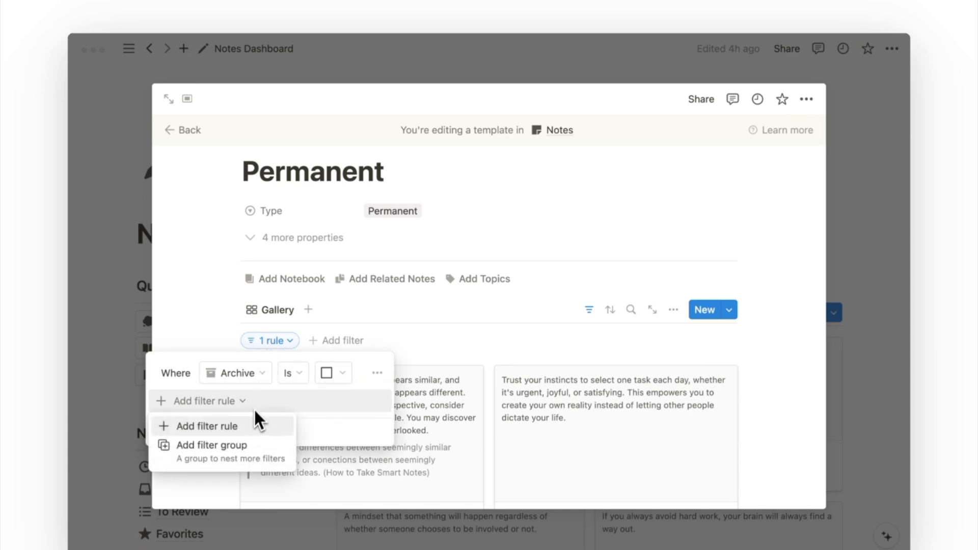
left_click(257, 425)
left_click(257, 402)
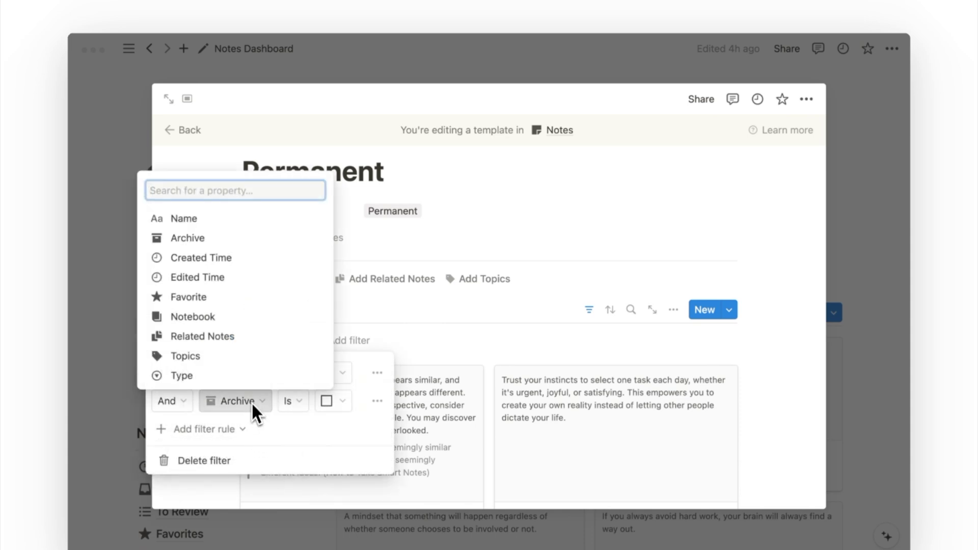
left_click(257, 345)
left_click(360, 405)
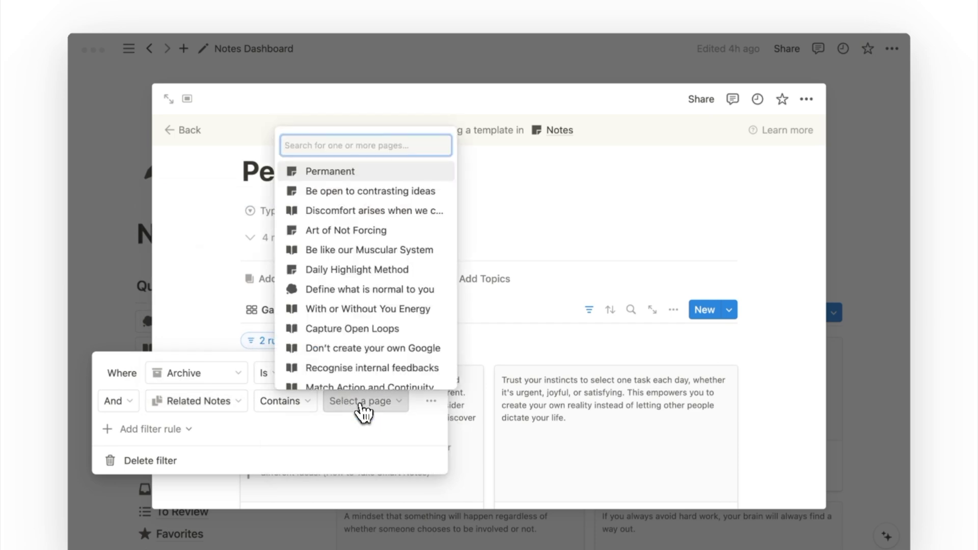
left_click(372, 174)
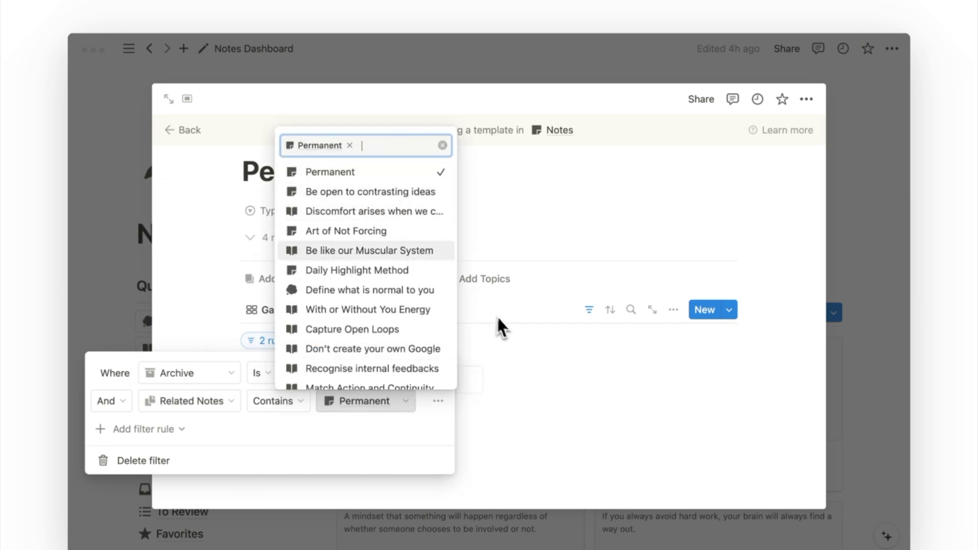
left_click(511, 333)
Close the template and remove the body text of the Be open to contrasting ideas note.
left_click(591, 313)
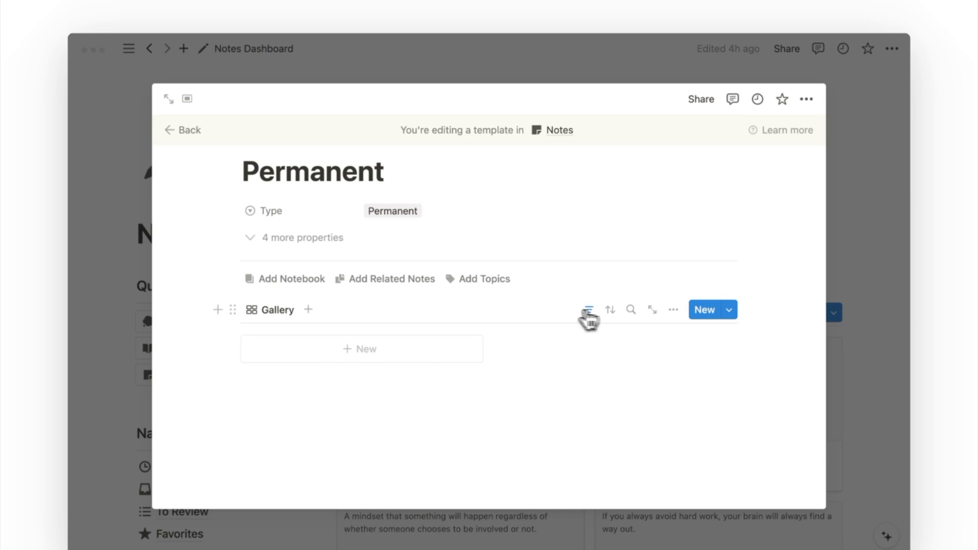
left_click(136, 341)
left_click(396, 406)
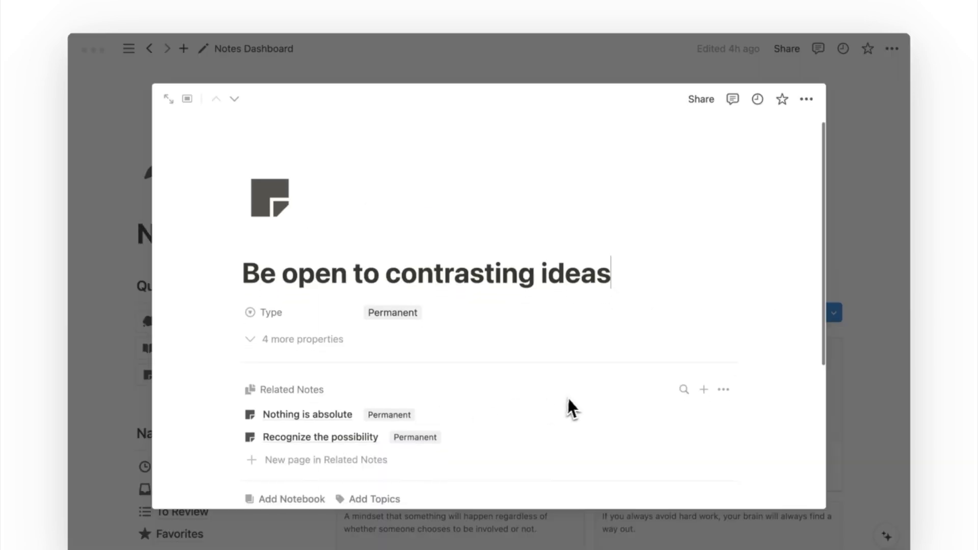
scroll(601, 413, "down", 3)
left_click_drag(693, 428, 469, 366)
key("BackSpace")
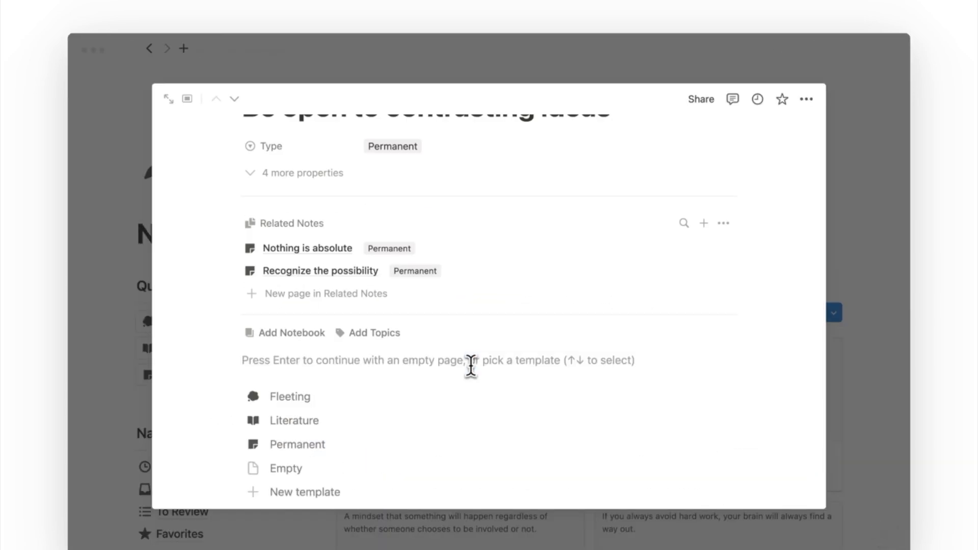
Apply the Permanent template to the note and paste its original text back.
left_click(469, 442)
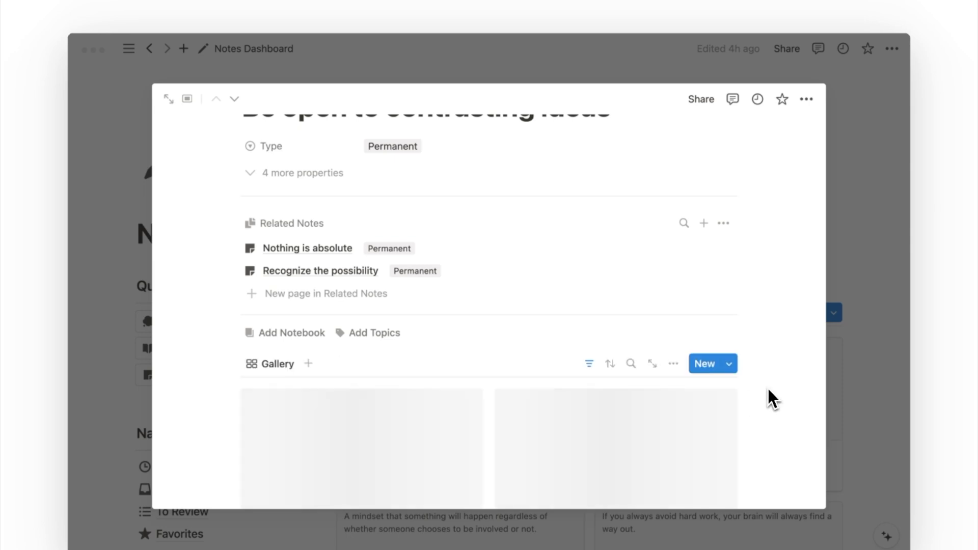
scroll(770, 399, "down", 3)
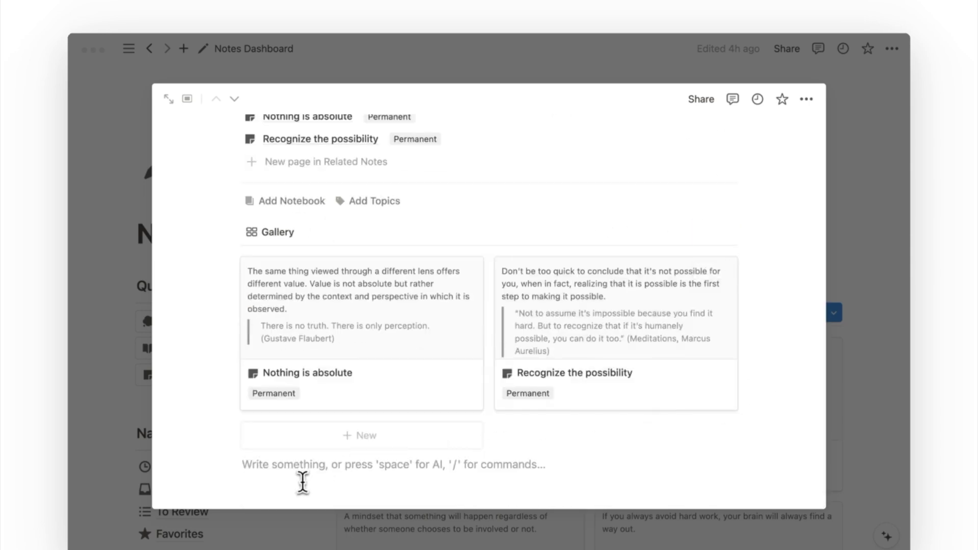
scroll(302, 481, "down", 1)
key("ctrl+v")
left_click(773, 432)
scroll(775, 425, "down", 3)
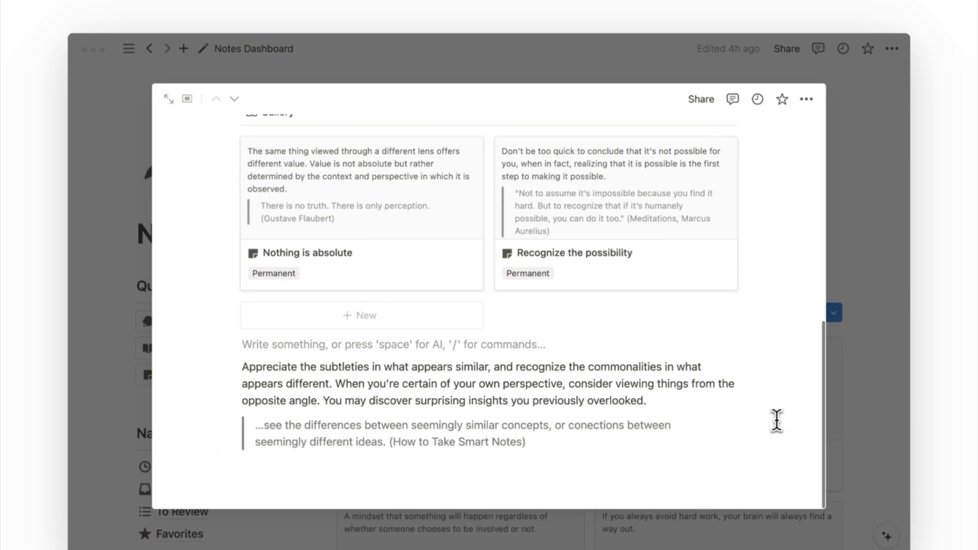
scroll(748, 407, "up", 10)
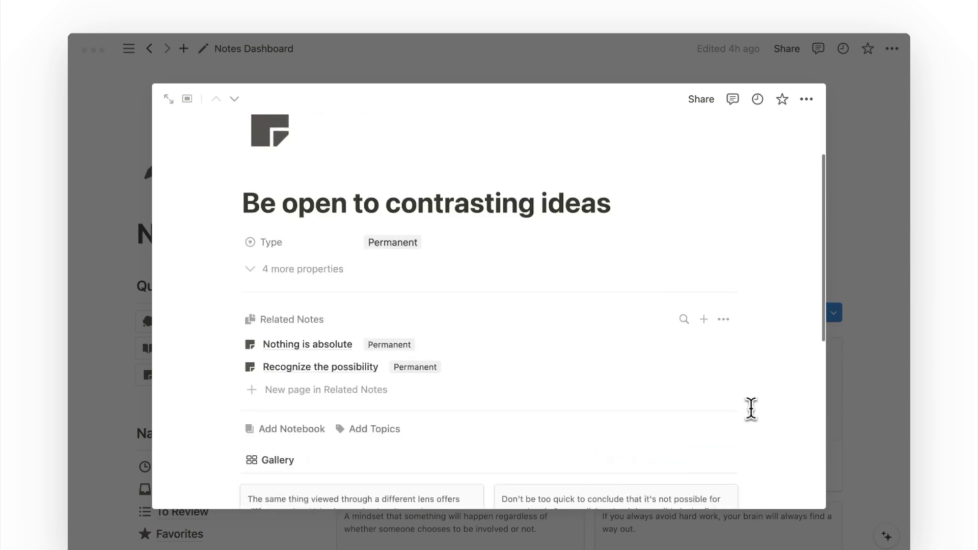
Show the note's Related Notes property in Minimal form.
left_click(326, 320)
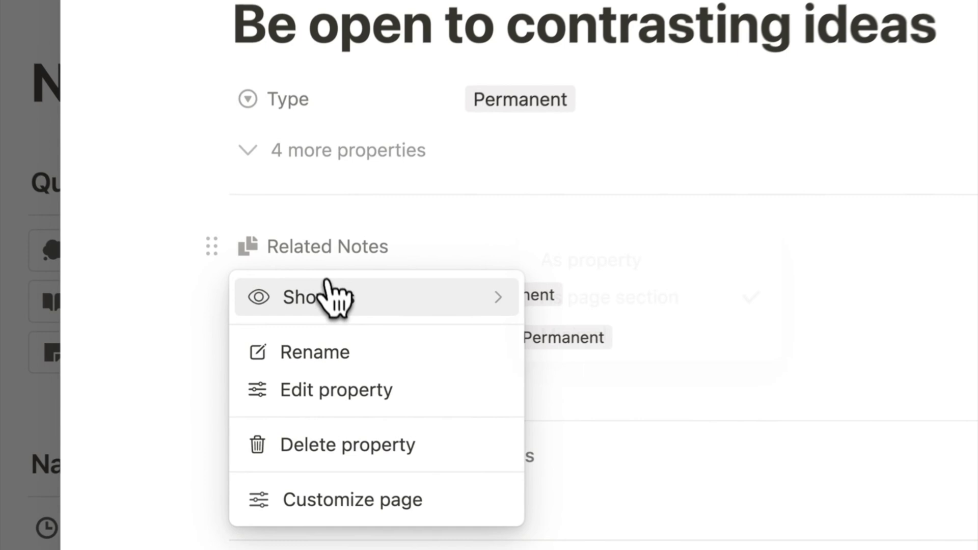
mouse_move(352, 351)
left_click(659, 338)
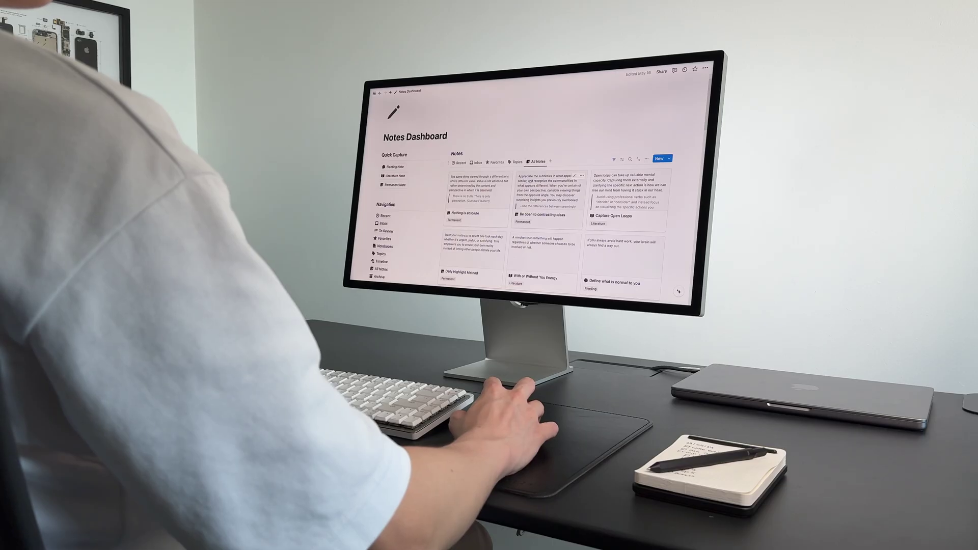
left_click(529, 181)
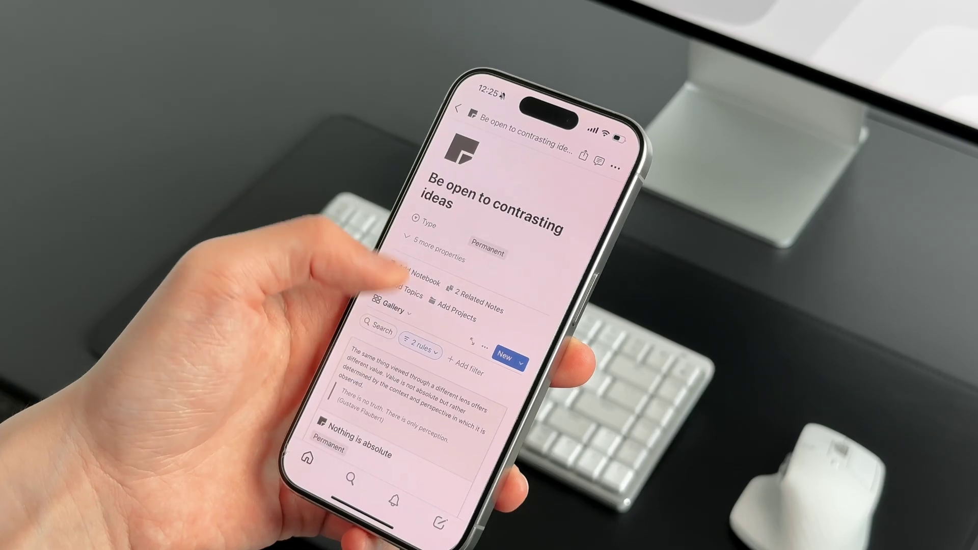
In the Second Brain Template project, peek at Save for Actionability, then Capture Open Loops.
scroll(489, 306, "down", 3)
scroll(408, 352, "down", 5)
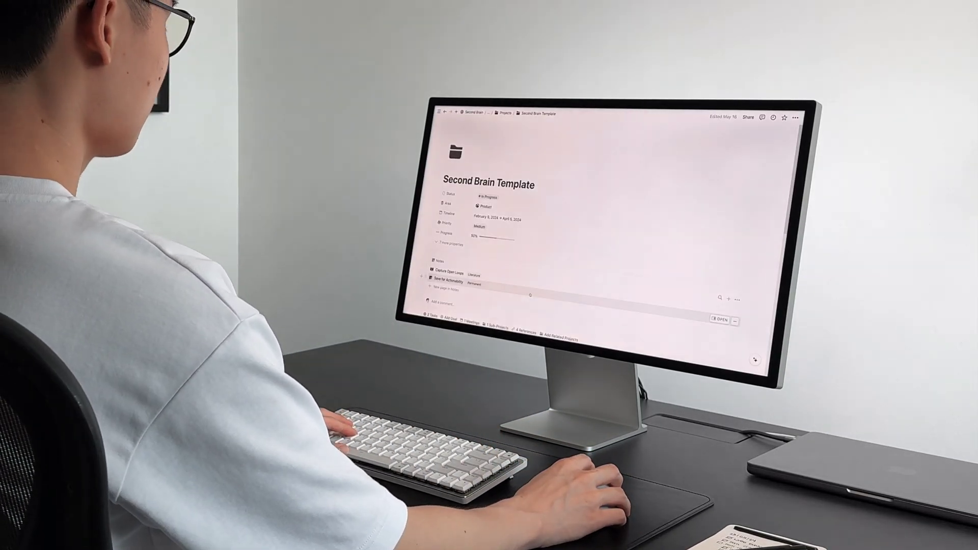
left_click(448, 280)
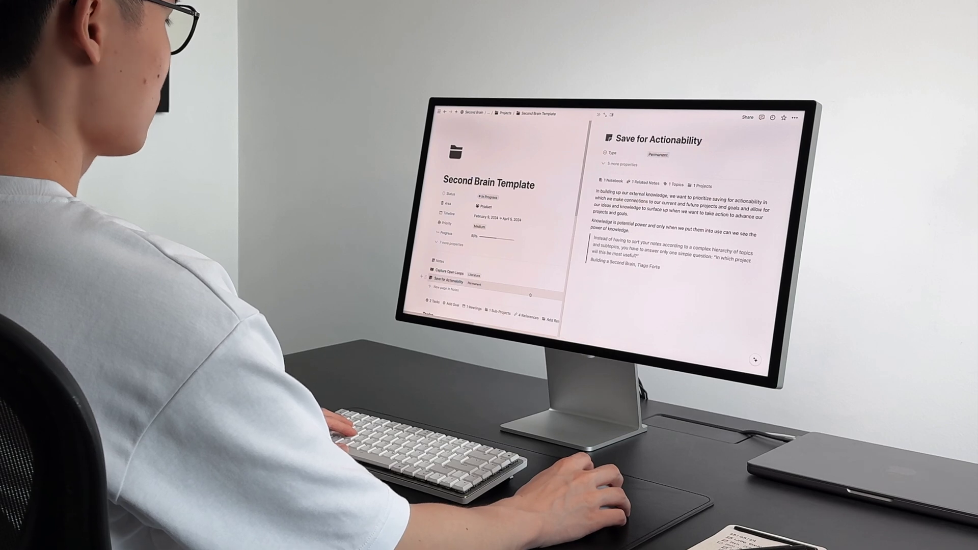
type("what is fra")
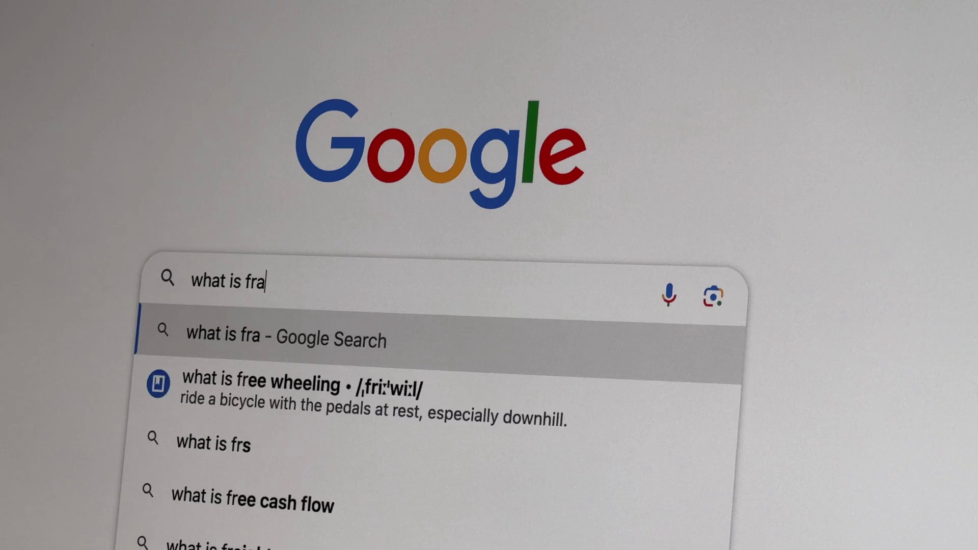
type("mework th")
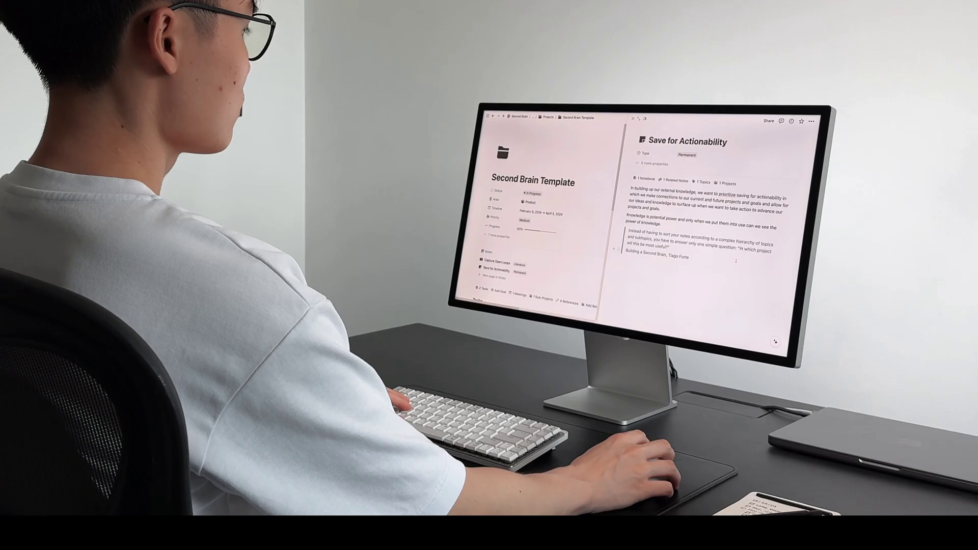
left_click(497, 261)
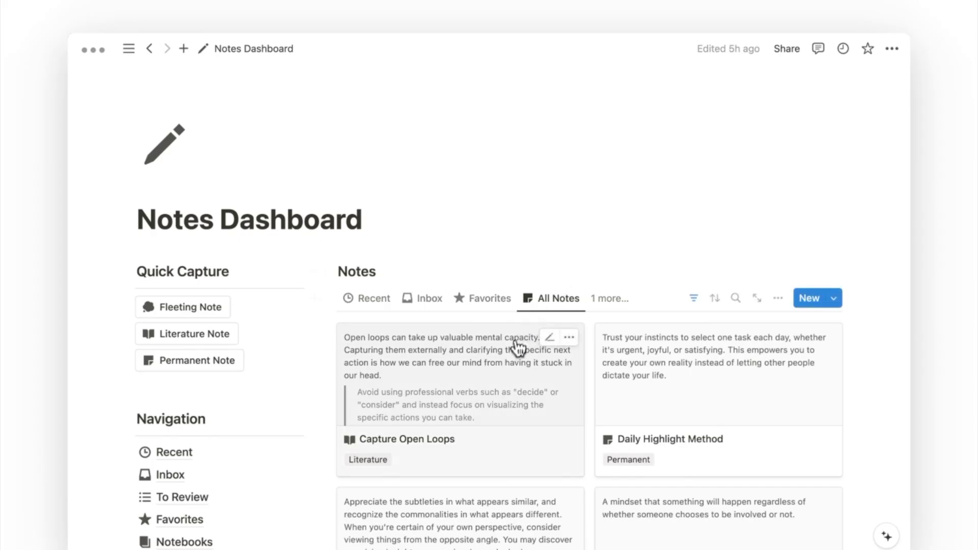
Add a two-way Projects relation property to Capture Open Loops, shown as Notes on Projects.
left_click(517, 345)
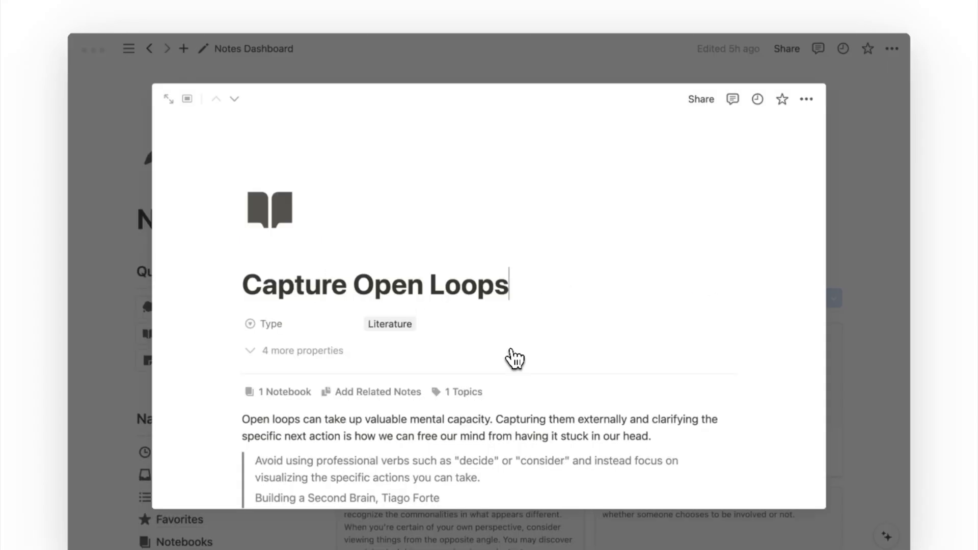
left_click(336, 351)
scroll(321, 354, "down", 3)
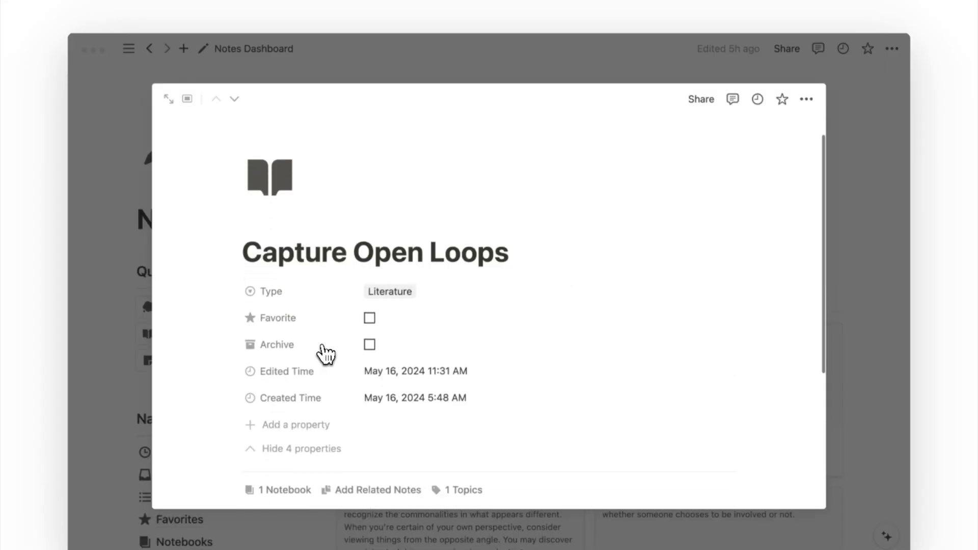
left_click(318, 372)
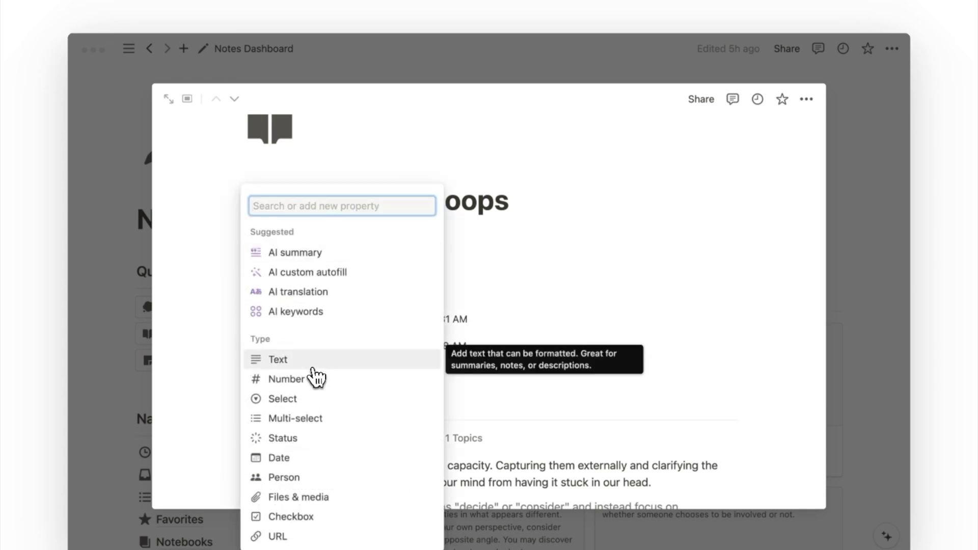
type("relation")
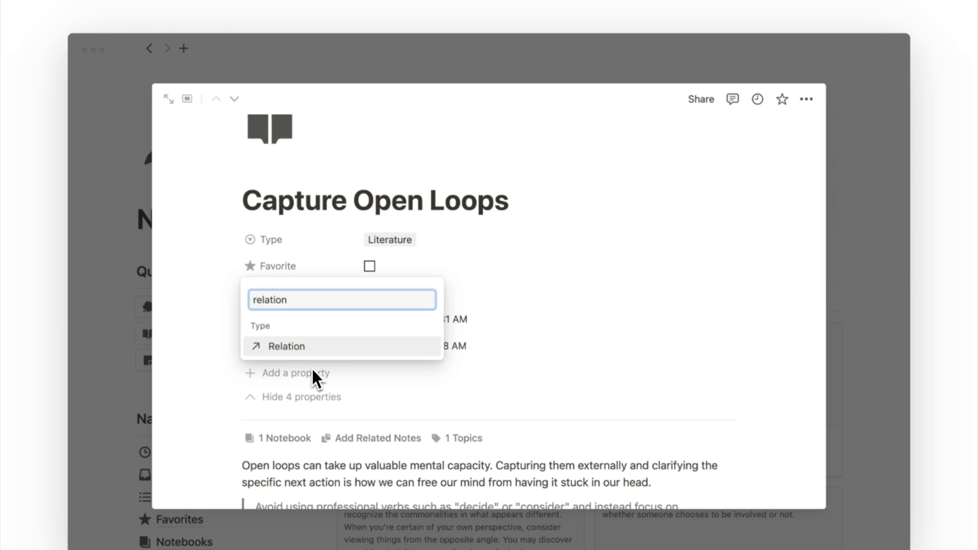
left_click(313, 351)
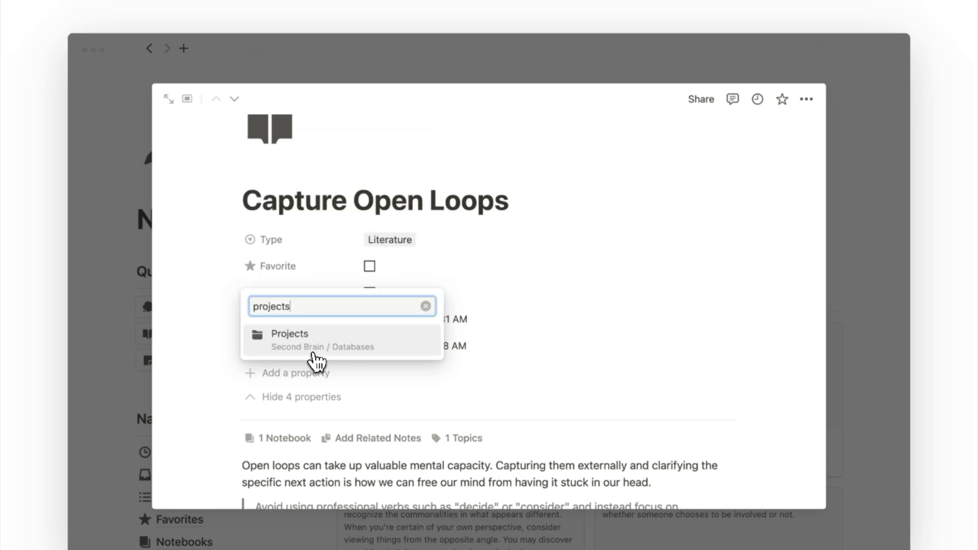
left_click(315, 353)
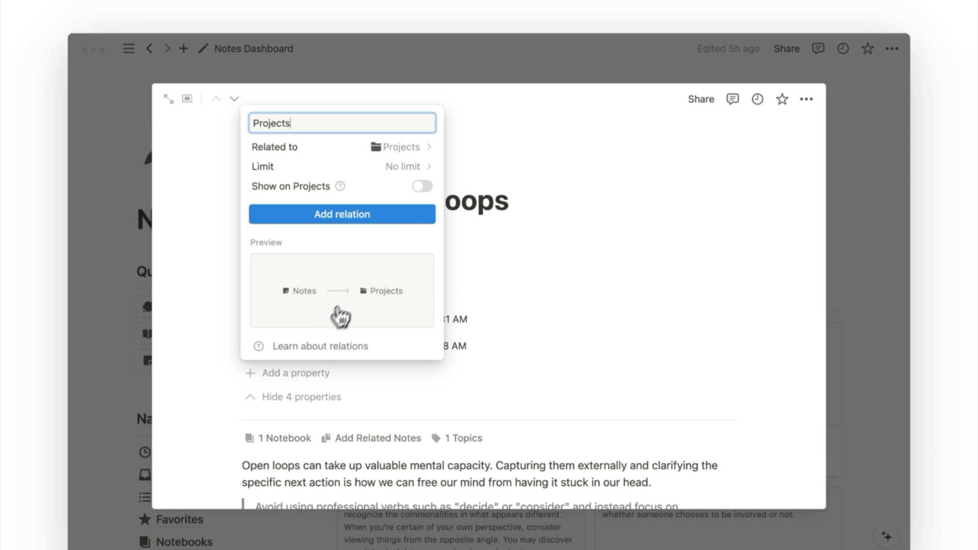
left_click(422, 186)
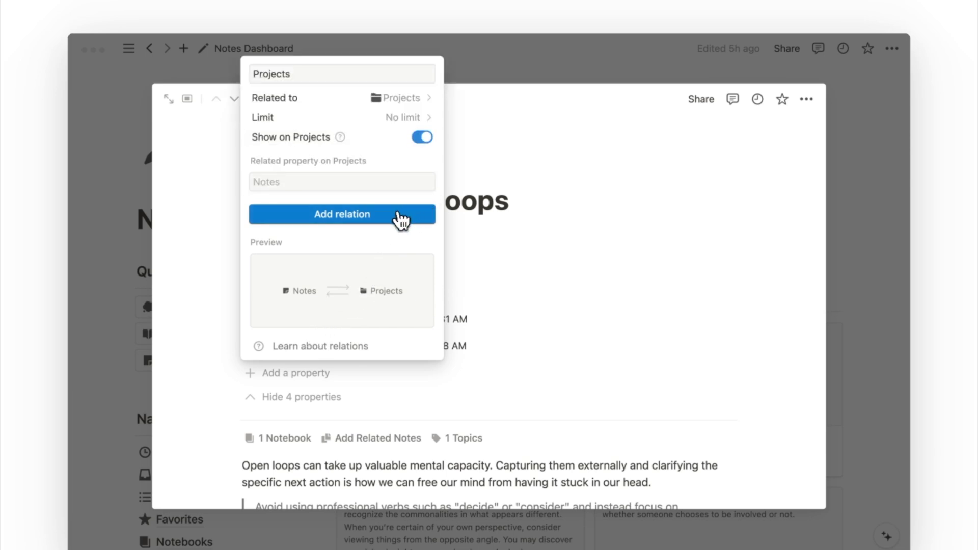
left_click(401, 220)
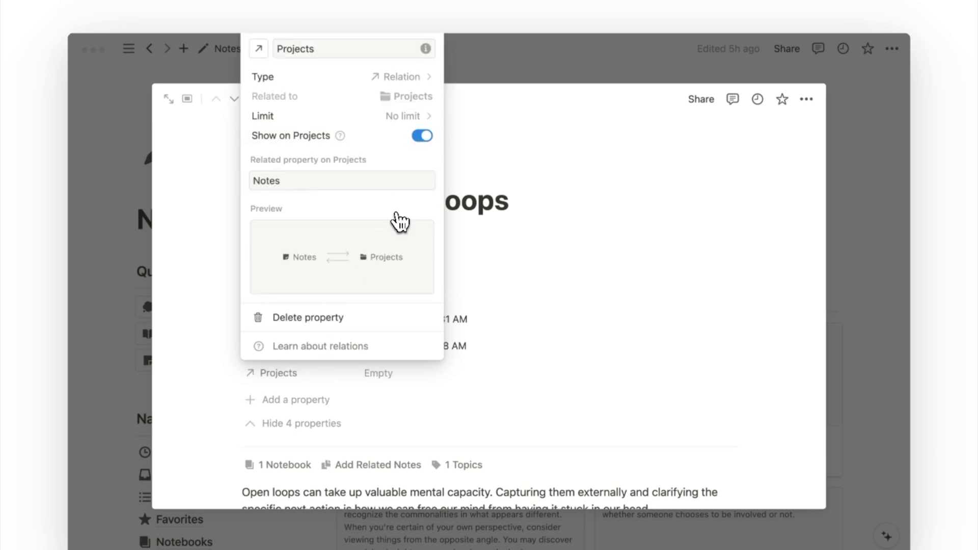
Give the Projects property a folder icon.
left_click(259, 48)
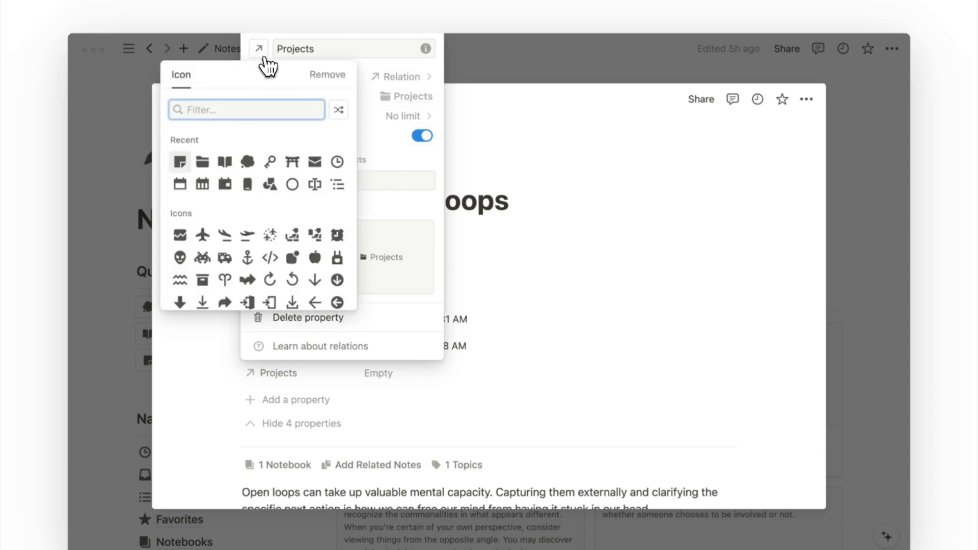
type("folder")
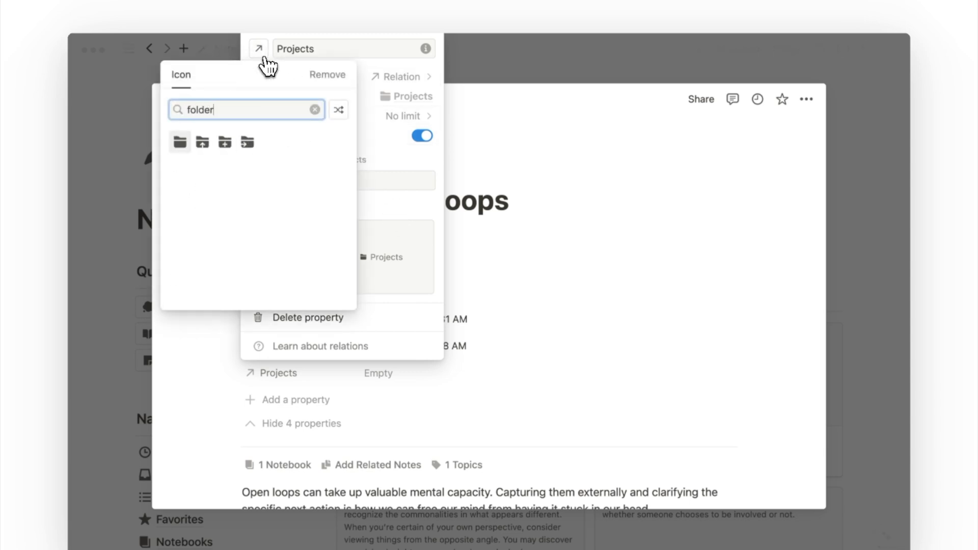
left_click(187, 139)
left_click(510, 259)
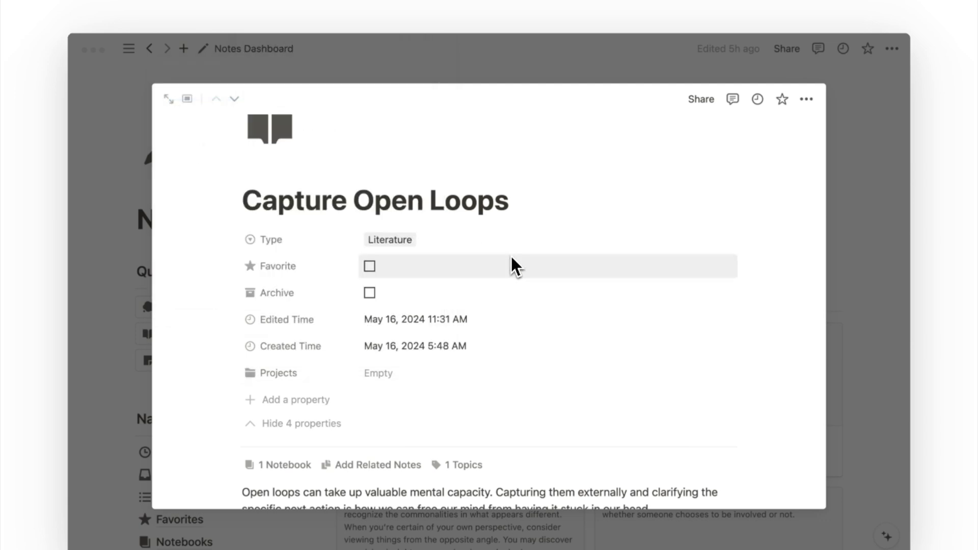
Link the Second Brain Template project in the note's Projects property.
left_click(474, 373)
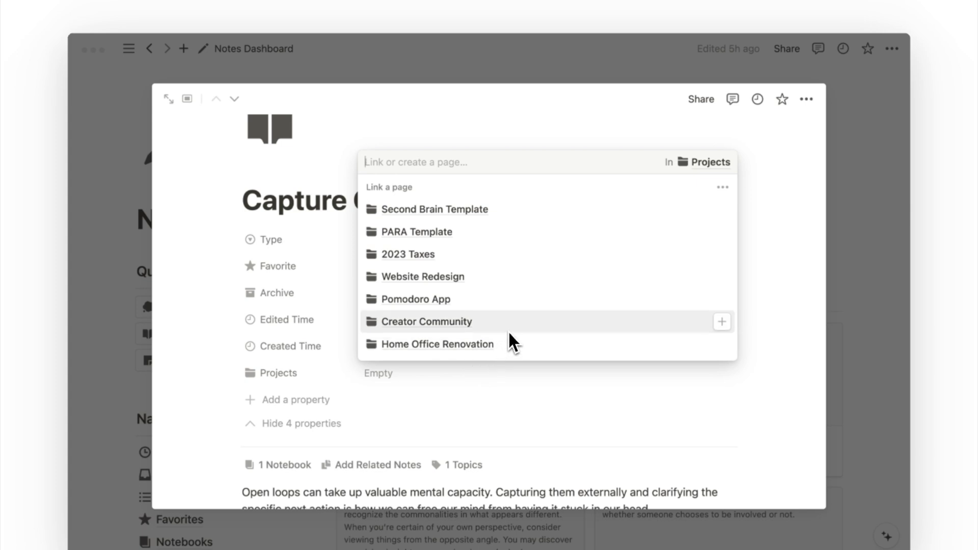
left_click(505, 215)
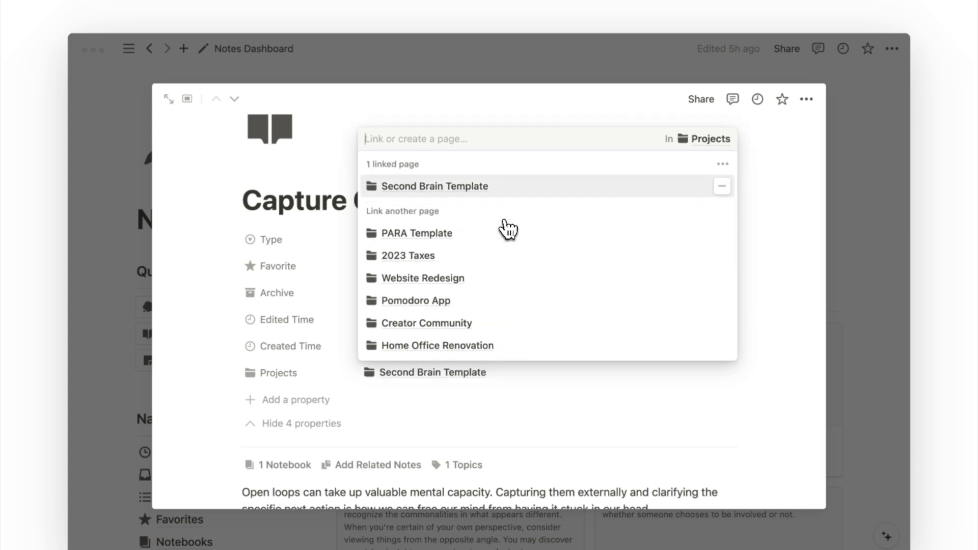
left_click(535, 419)
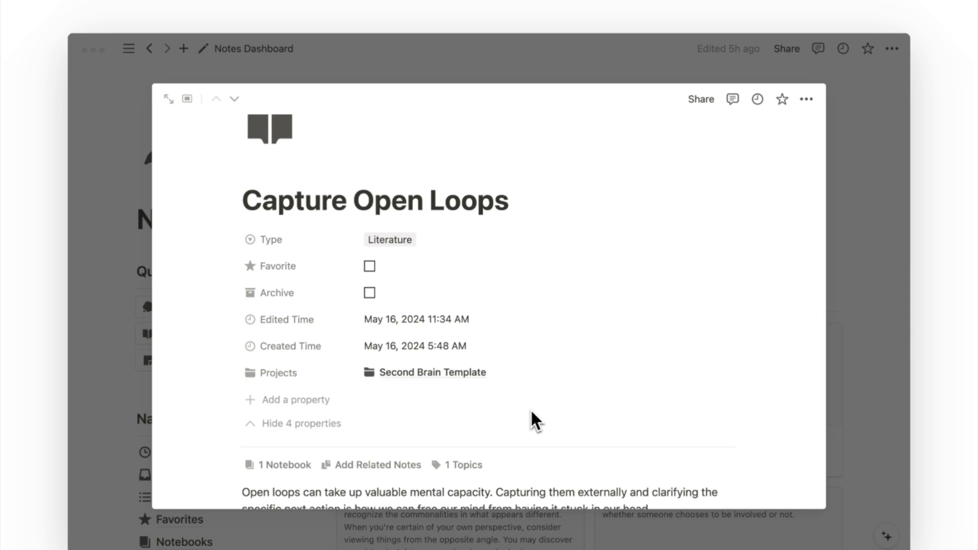
Show Projects as Minimal and hide the four extra properties again.
left_click(328, 379)
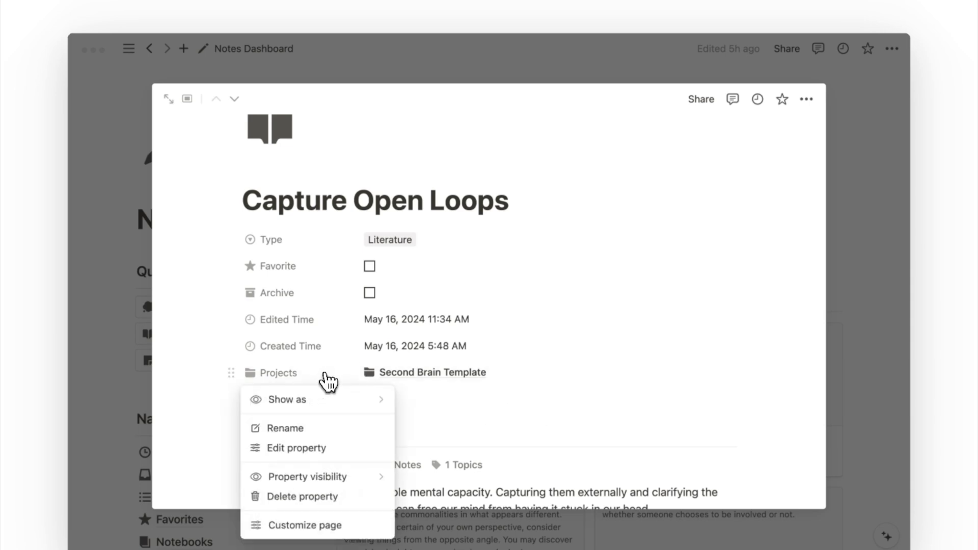
mouse_move(349, 404)
left_click(464, 424)
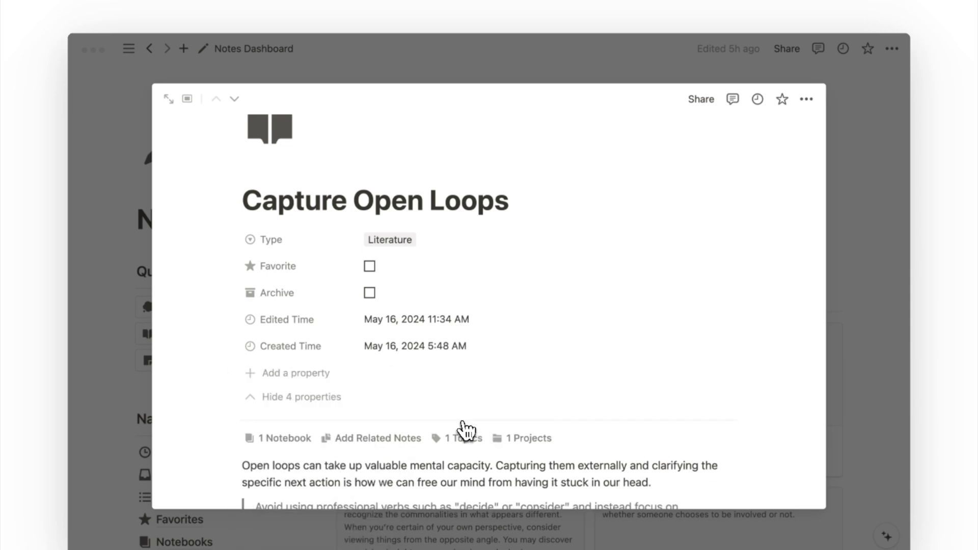
left_click(329, 397)
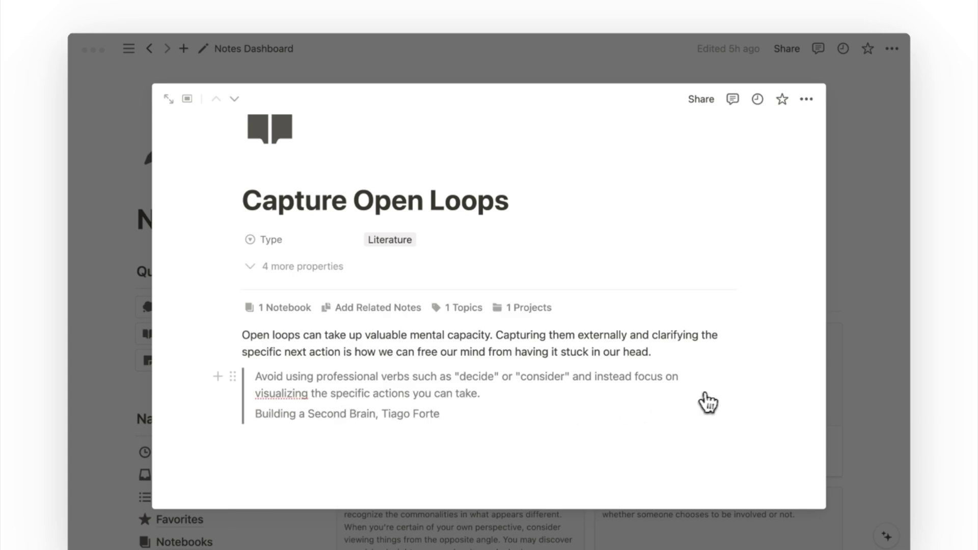
Go to Second Brain Template via 1 Projects and open its Notes property's icon picker.
left_click(530, 316)
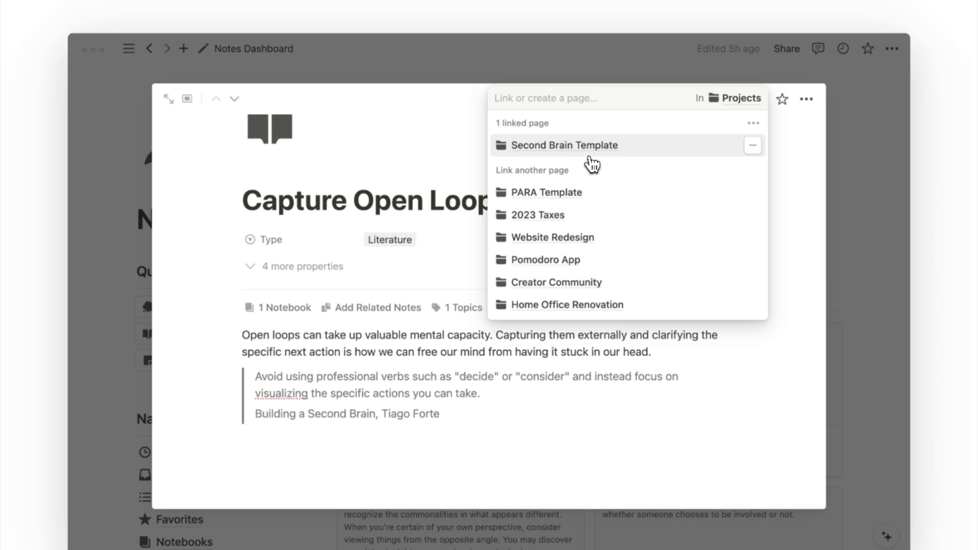
left_click(565, 146)
scroll(601, 346, "down", 3)
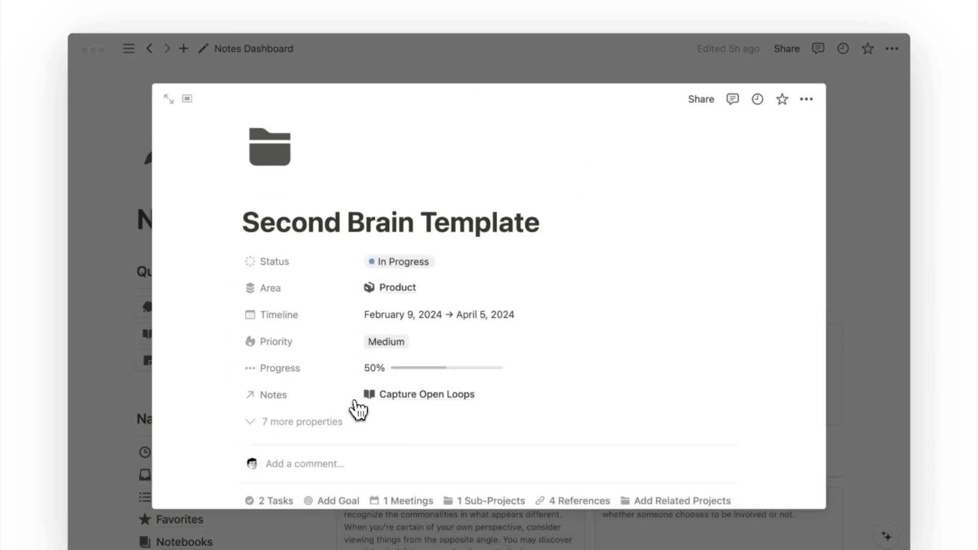
left_click(331, 405)
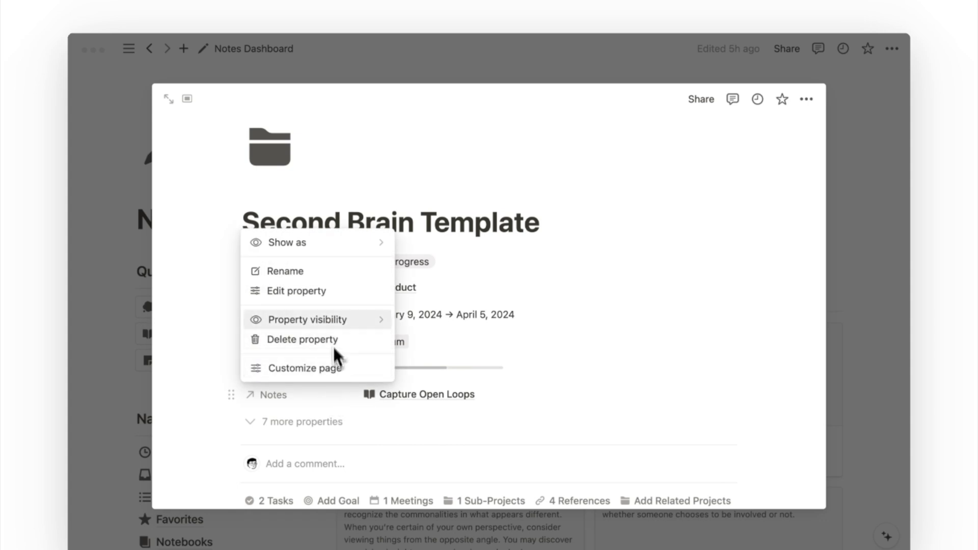
left_click(333, 304)
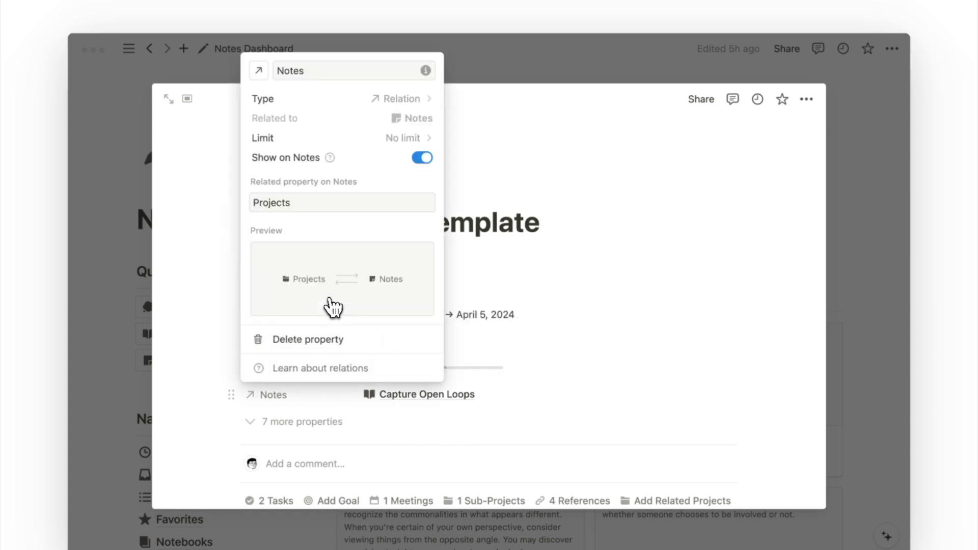
left_click(259, 72)
Give the Notes relation a document icon found by searching 'doc'.
type("doc")
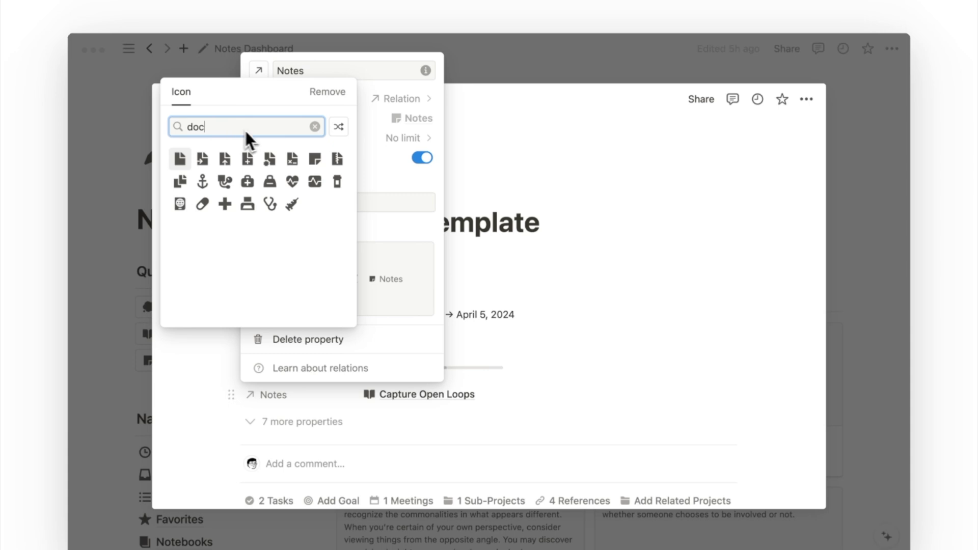
left_click(312, 157)
left_click(491, 251)
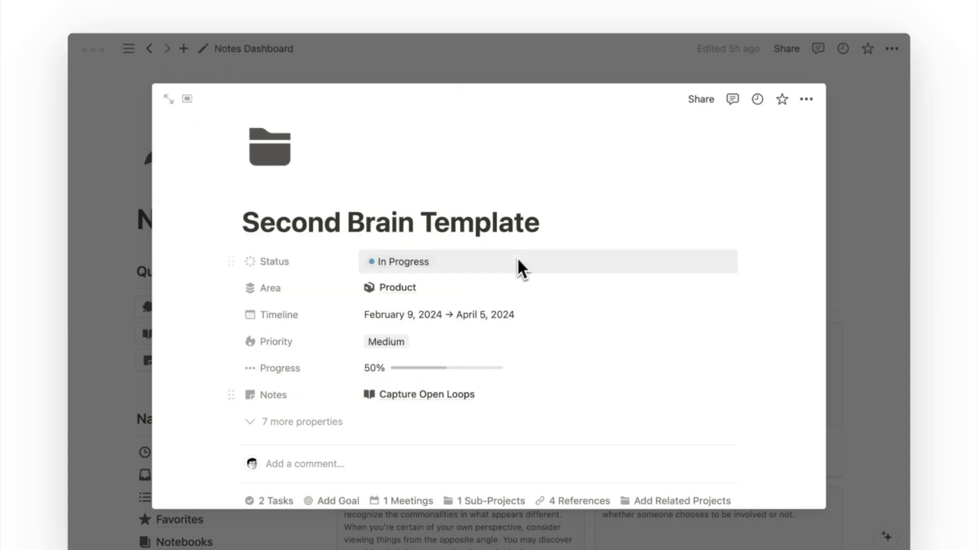
Show Notes as a page section that displays each note's Type.
left_click(327, 396)
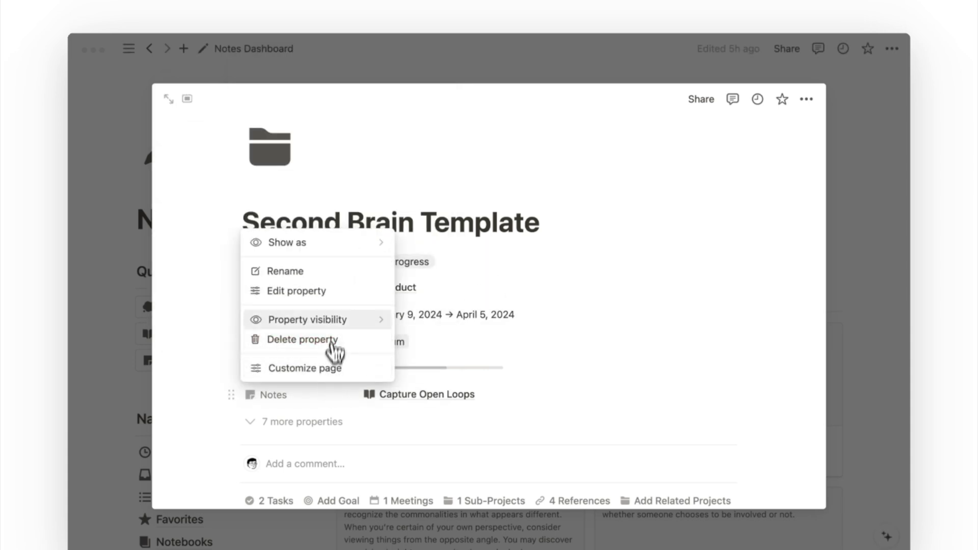
mouse_move(336, 255)
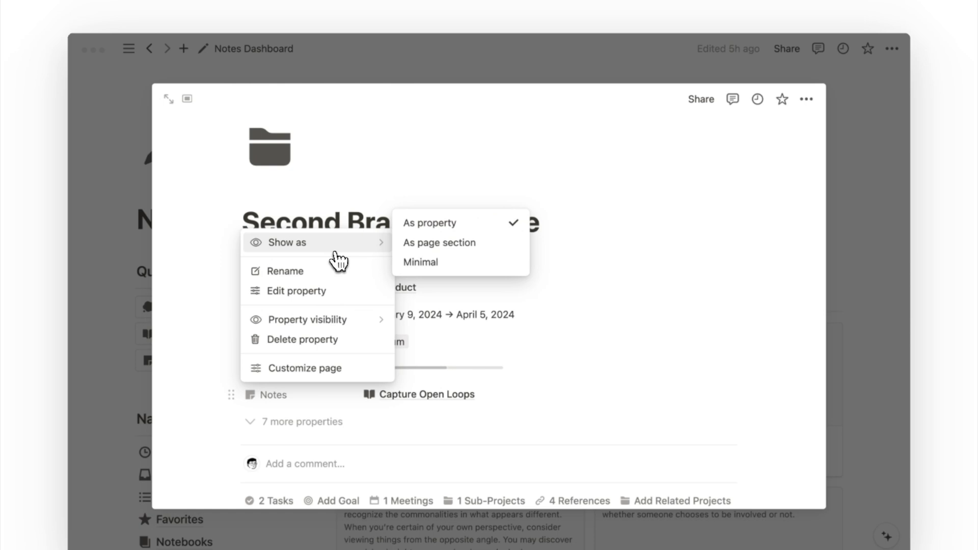
left_click(448, 245)
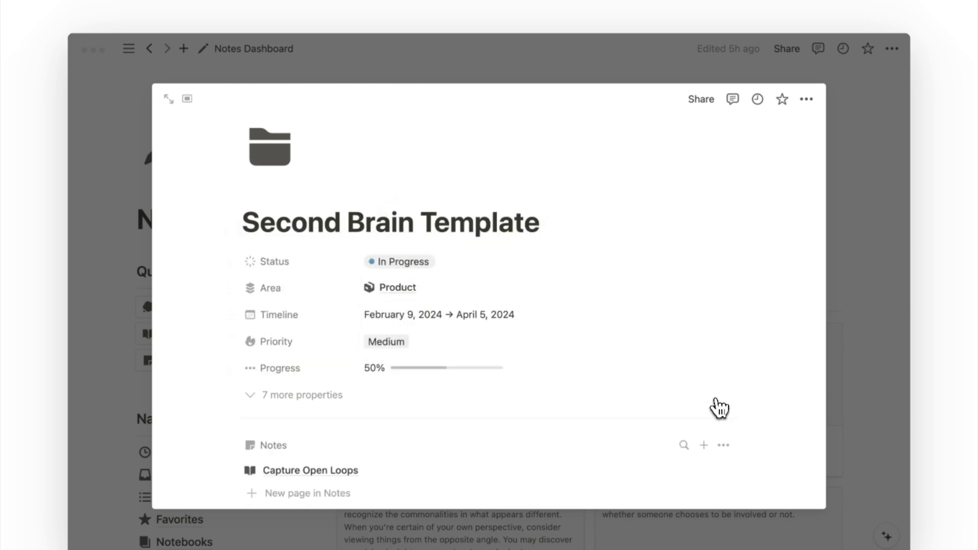
scroll(719, 407, "down", 3)
left_click(723, 323)
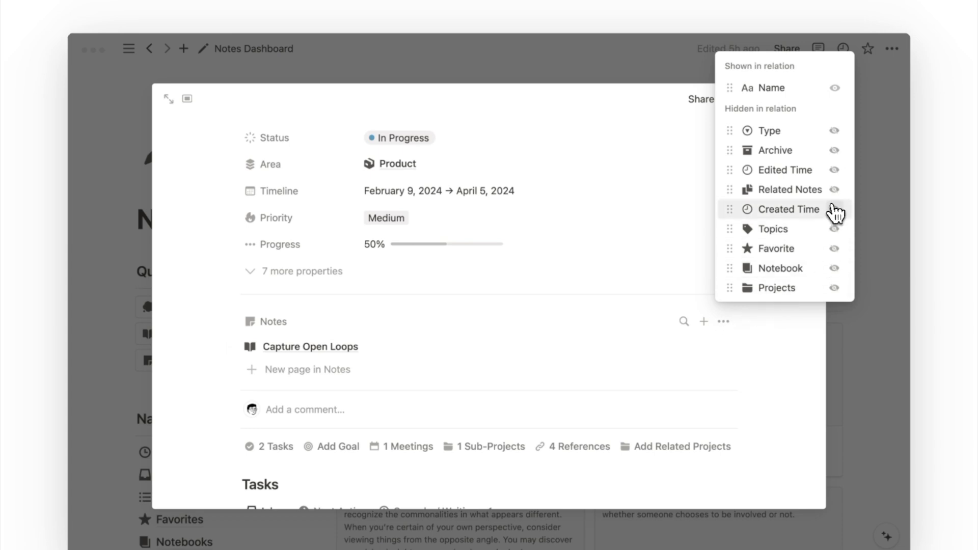
left_click(834, 131)
left_click(686, 295)
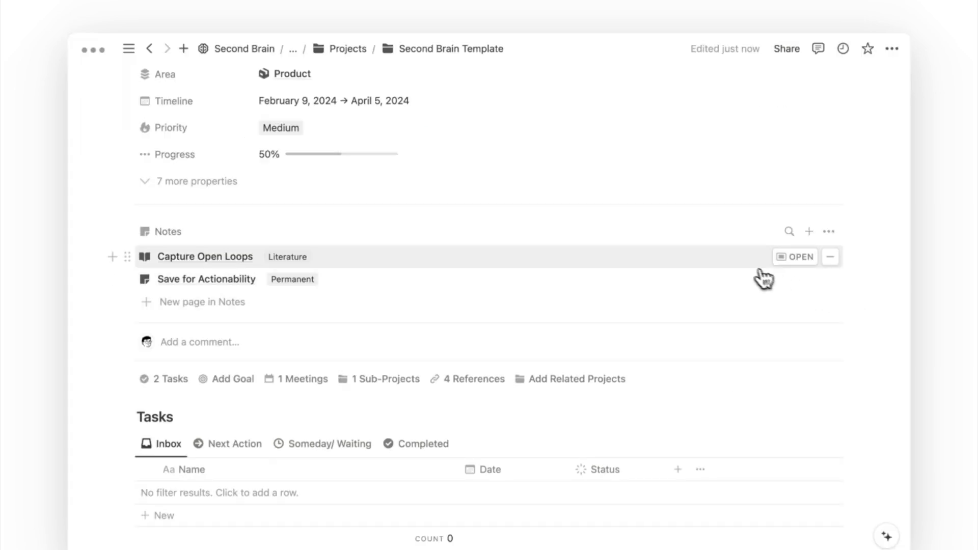
Peek at Capture Open Loops, then open the Save for Actionability note.
left_click(743, 260)
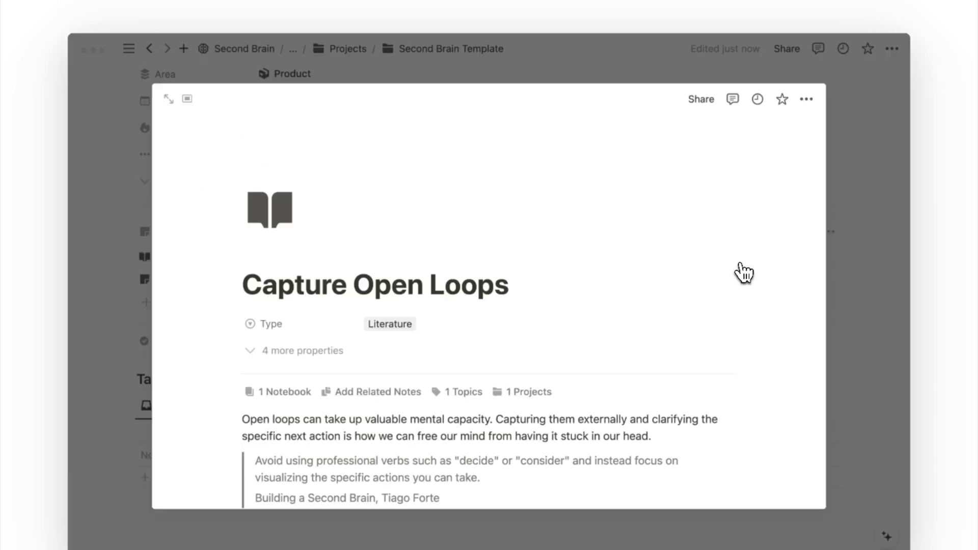
scroll(742, 273, "down", 2)
left_click(856, 276)
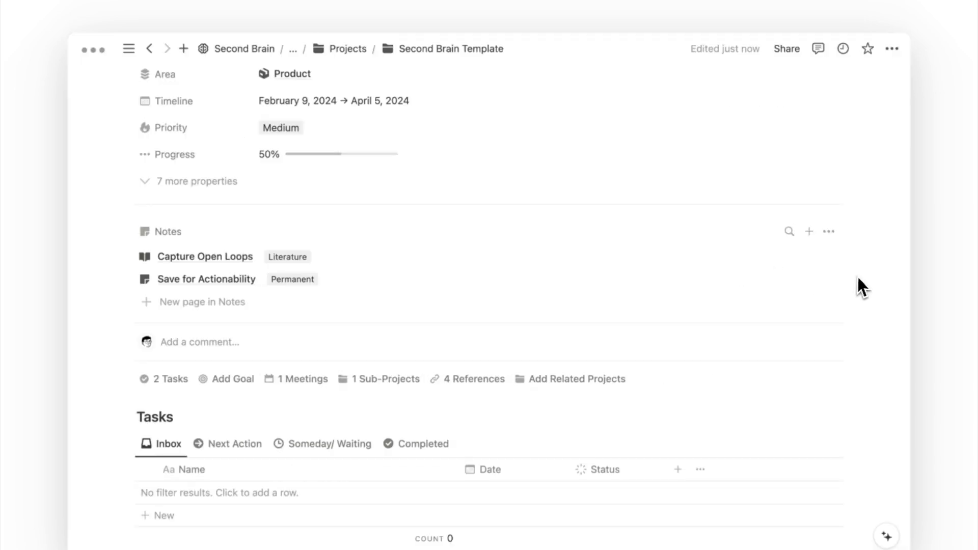
left_click(673, 289)
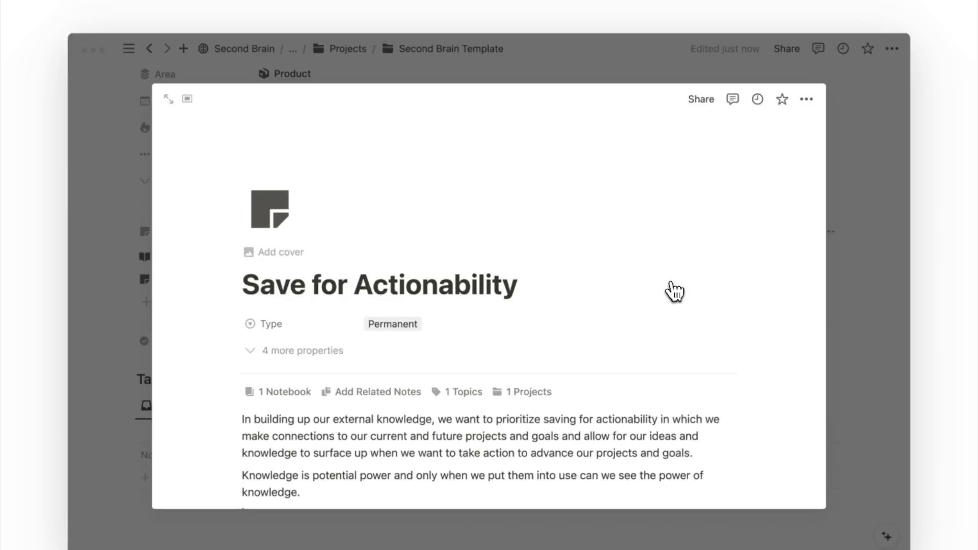
scroll(674, 292, "down", 3)
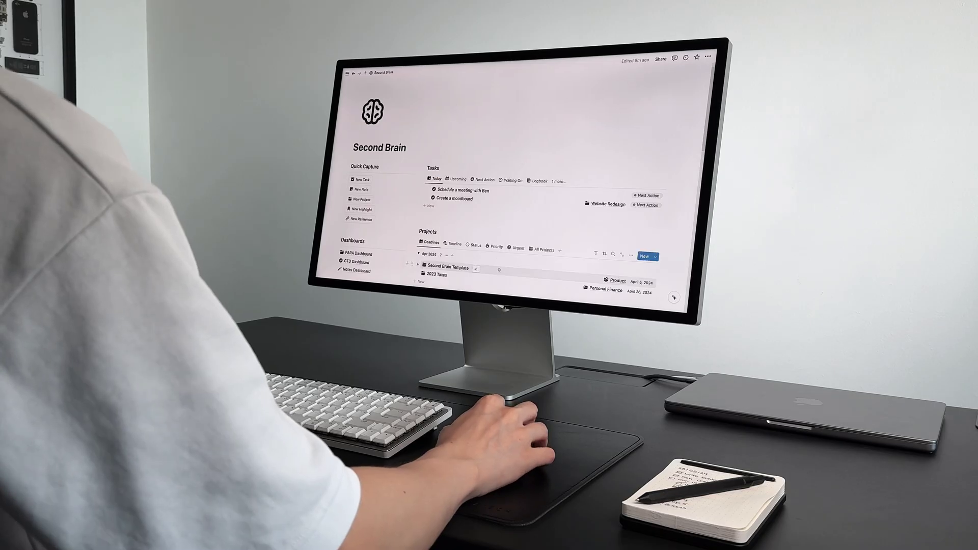
Preview the Second Brain Template project and scroll down the Second Brain page.
left_click(498, 270)
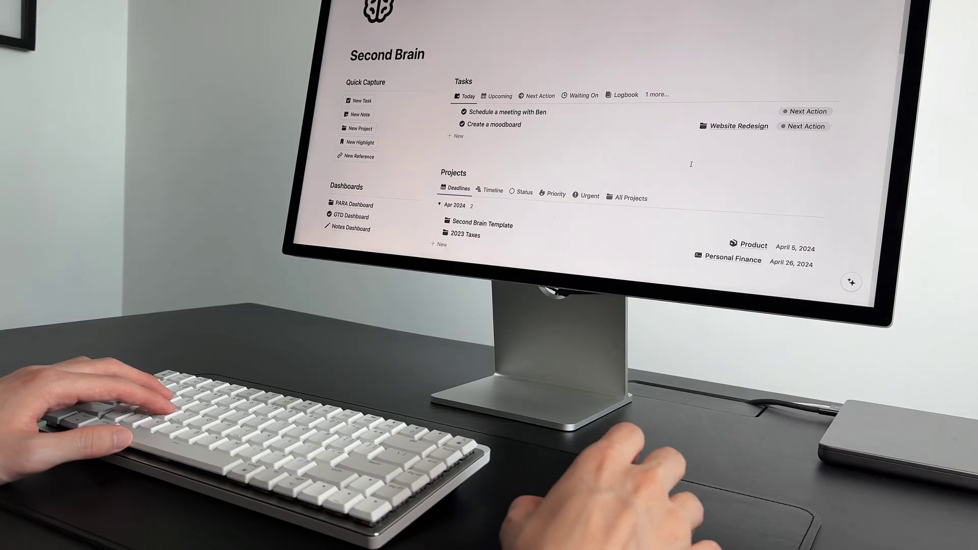
scroll(691, 163, "down", 3)
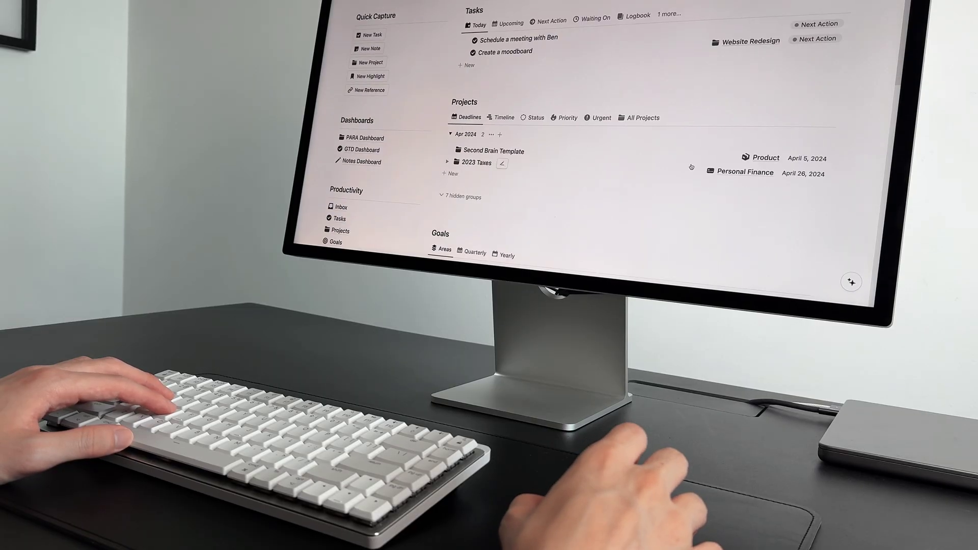
scroll(691, 167, "down", 3)
scroll(691, 166, "down", 5)
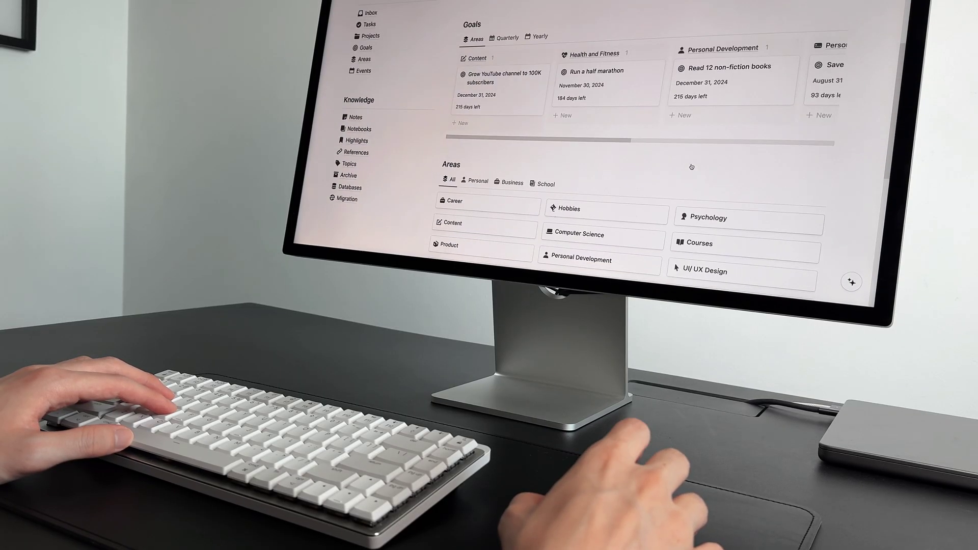
scroll(691, 167, "down", 3)
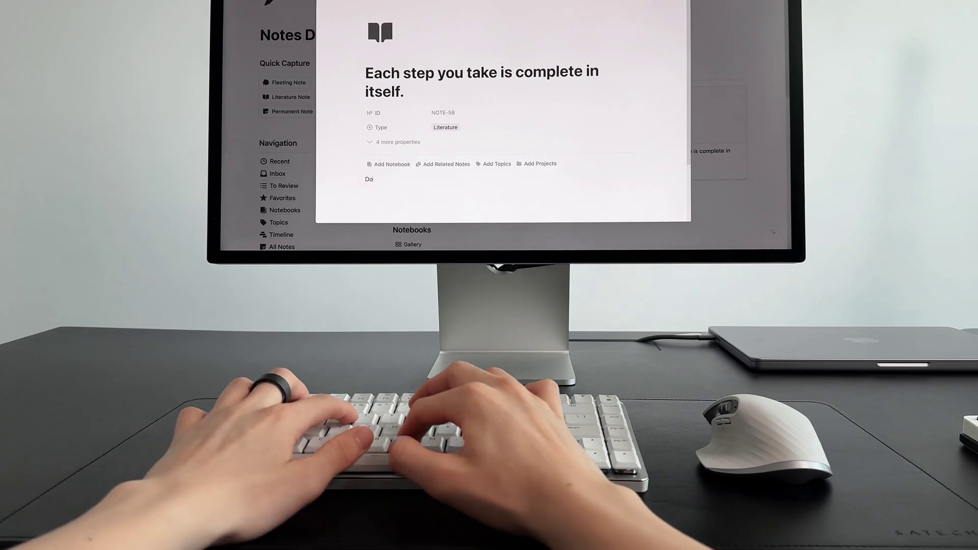
Create a new fleeting note on the Notes Dashboard and apply the NOTE prefix to IDs.
type("not")
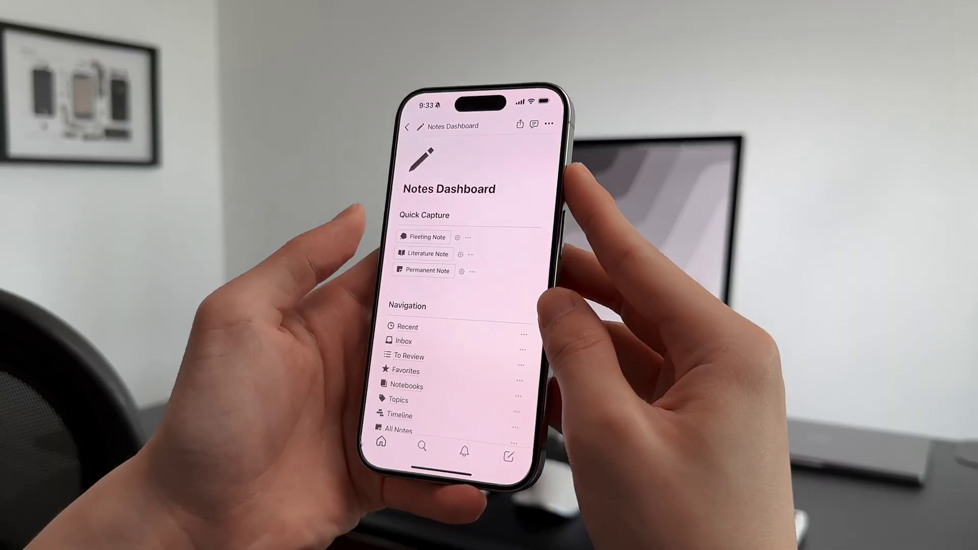
left_click(437, 277)
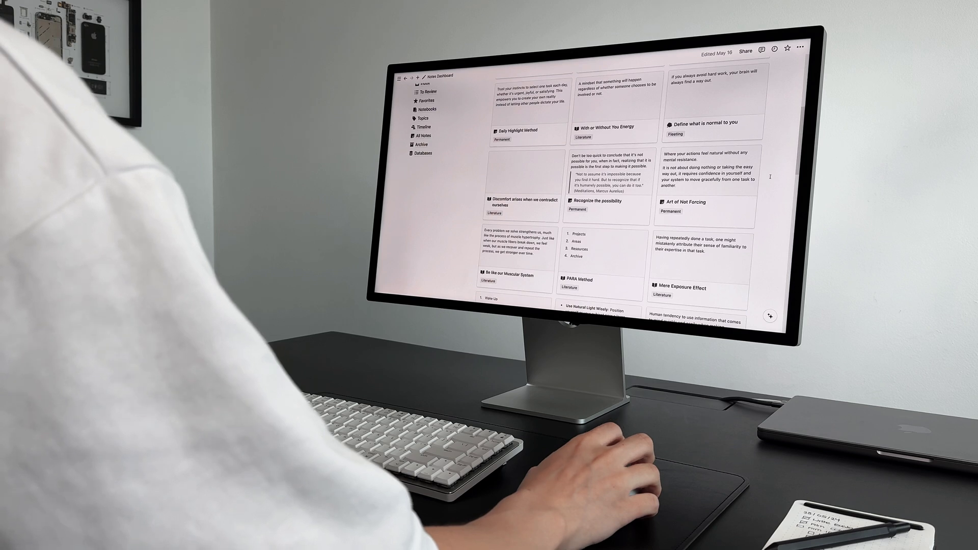
scroll(770, 177, "down", 4)
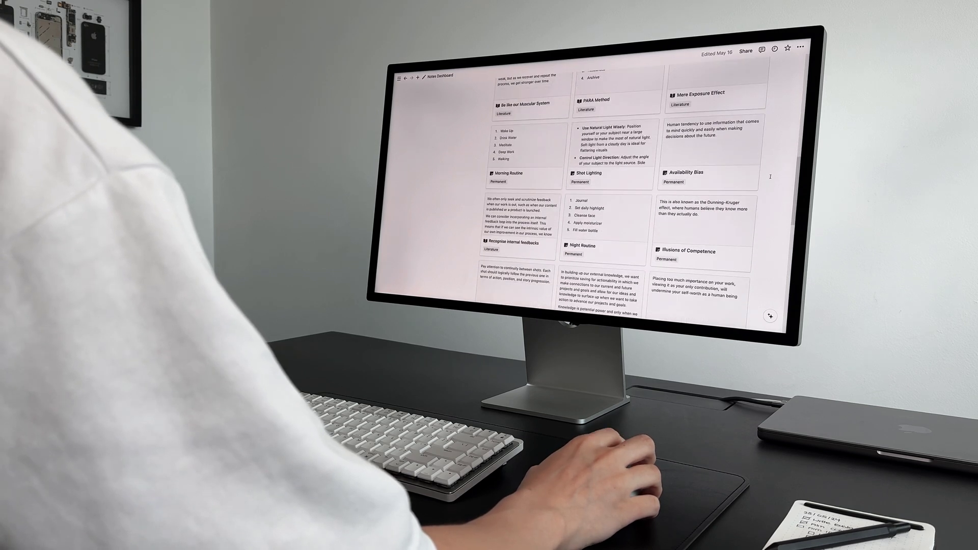
scroll(770, 177, "down", 5)
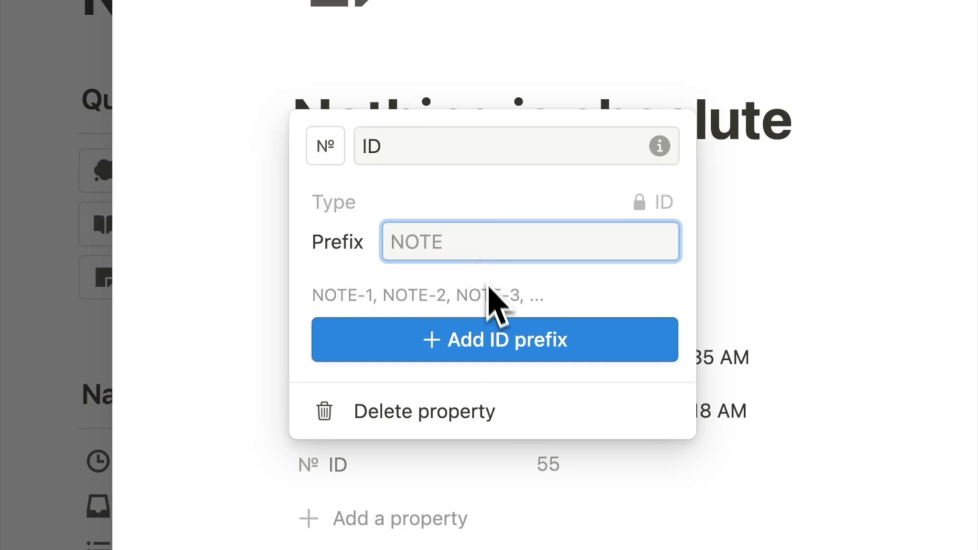
left_click(506, 334)
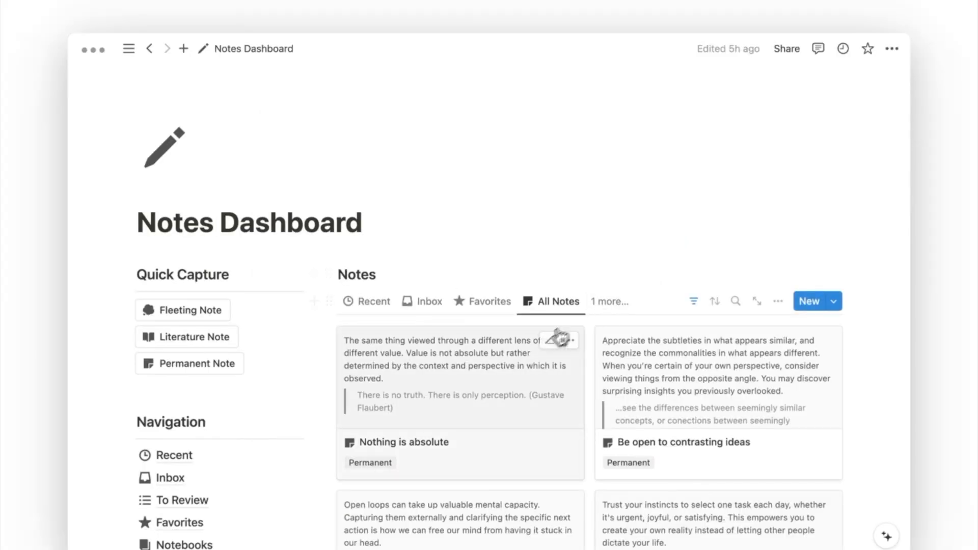
Add an ID property with prefix NOTE to Nothing is absolute, making its ID NOTE-55.
left_click(540, 346)
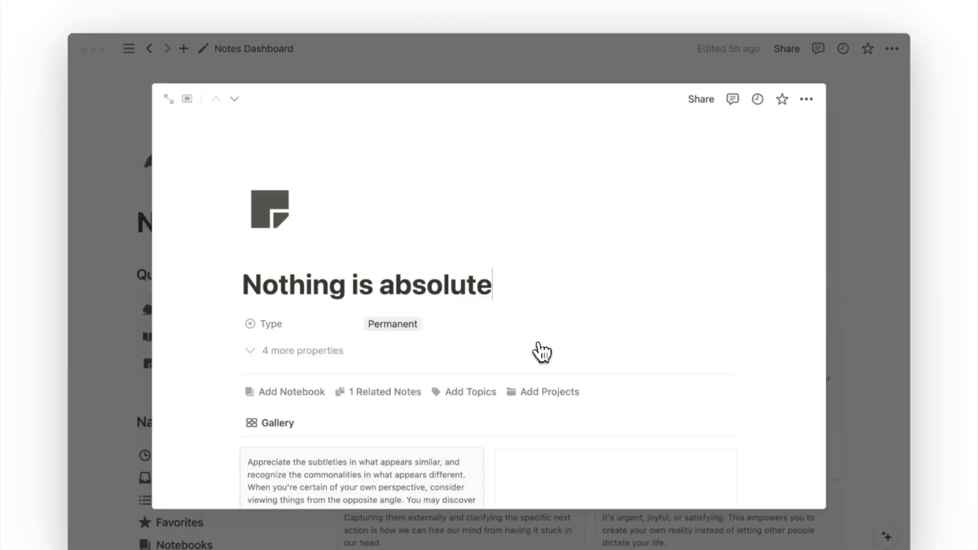
left_click(322, 351)
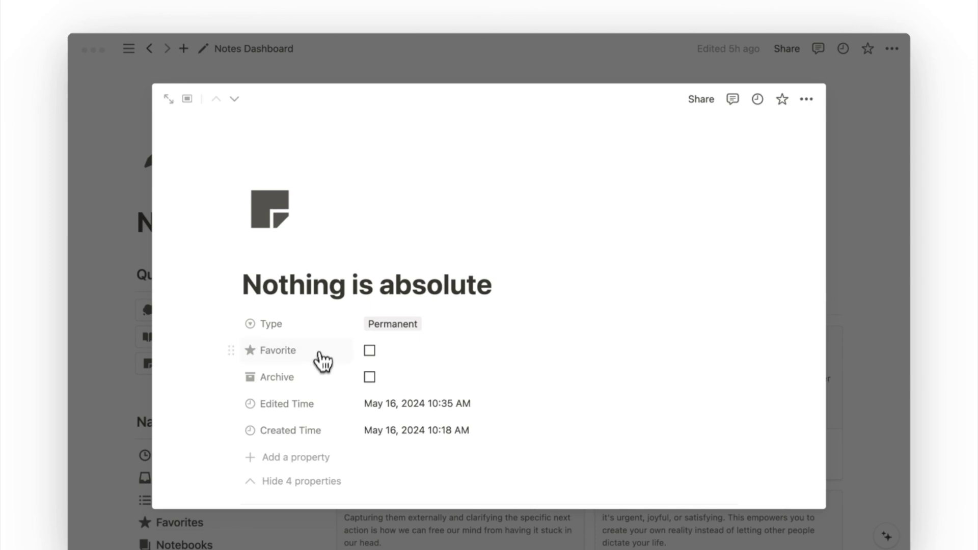
left_click(298, 455)
type("id")
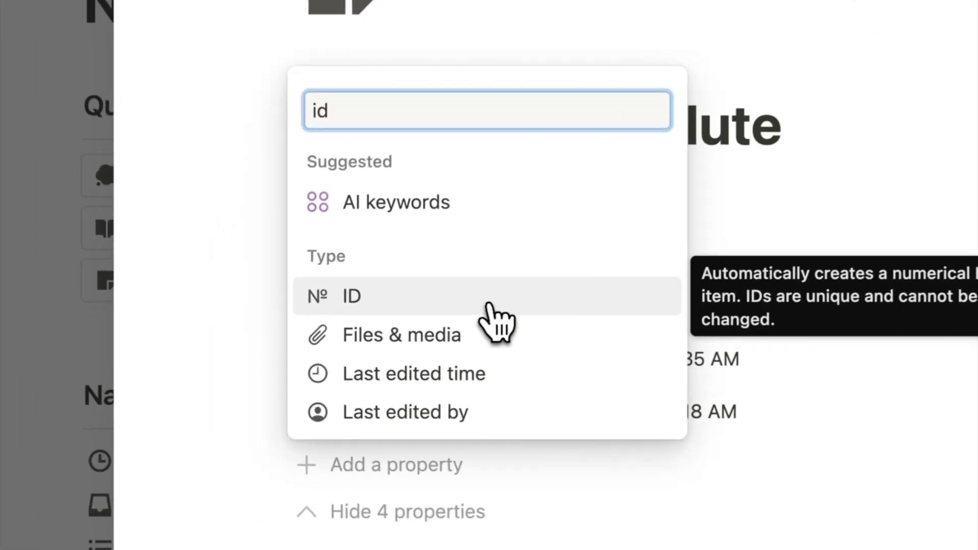
left_click(492, 302)
left_click(478, 250)
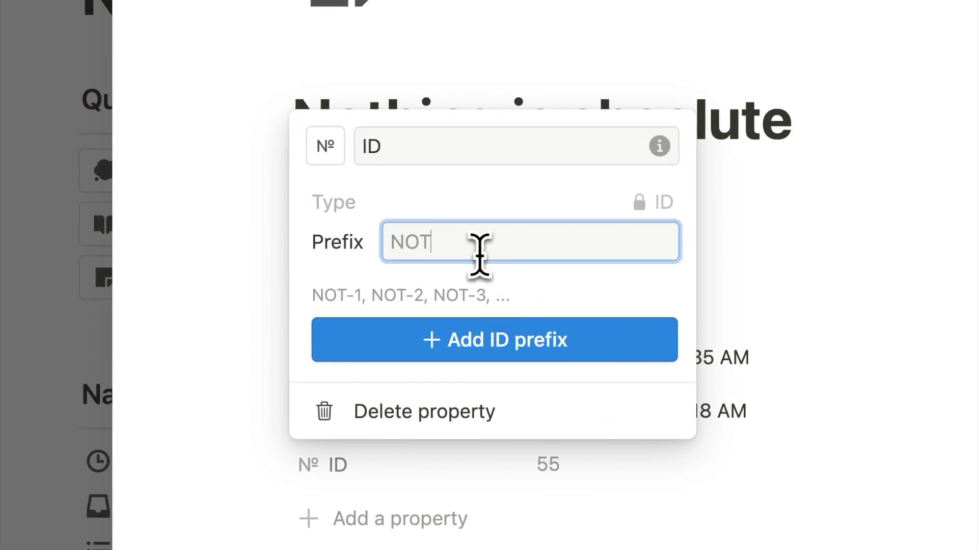
type("NOTE")
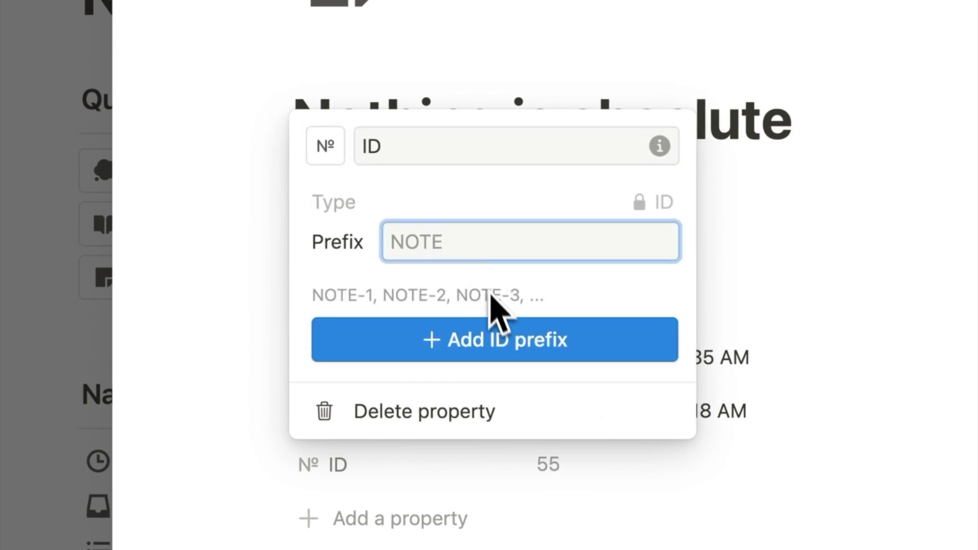
left_click(508, 340)
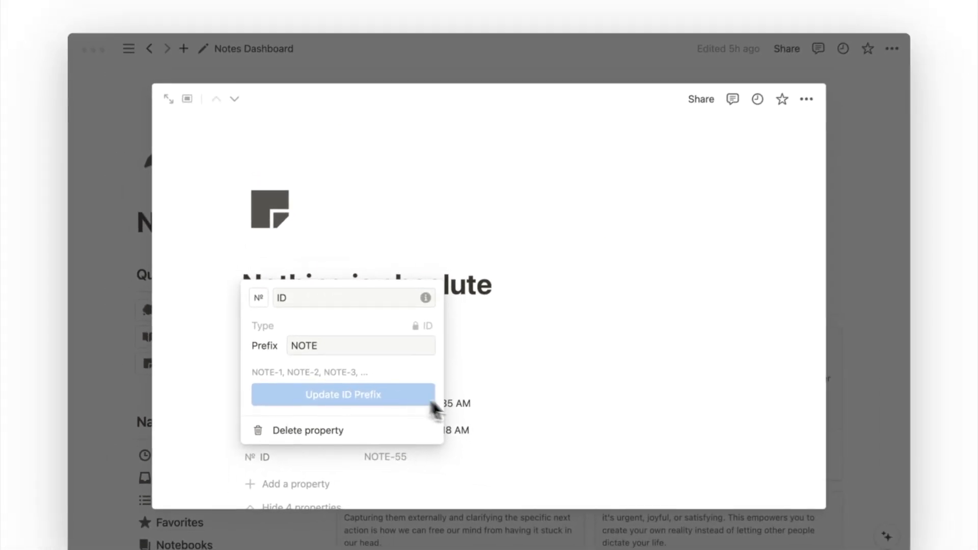
left_click(685, 425)
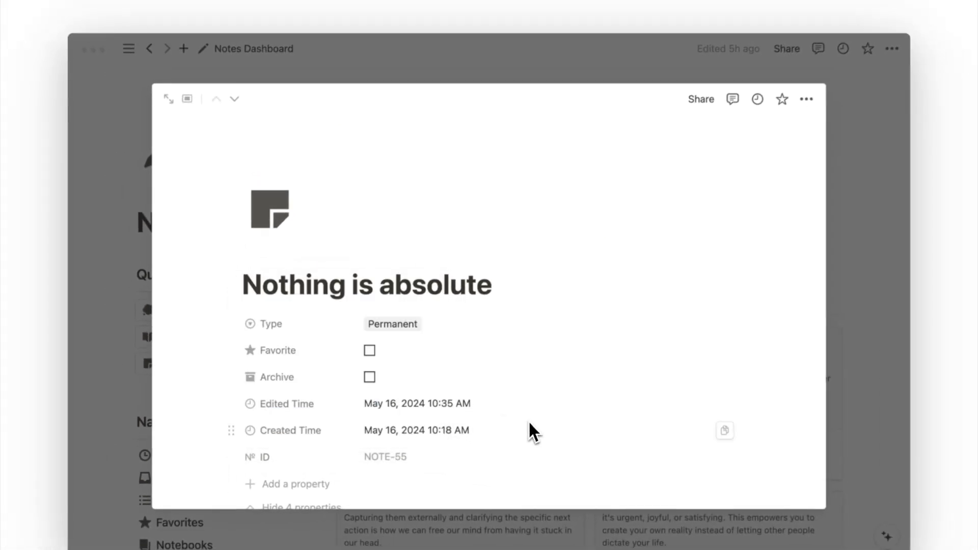
scroll(532, 433, "down", 2)
Collapse the extra properties and copy the note's ID NOTE-55.
left_click(324, 475)
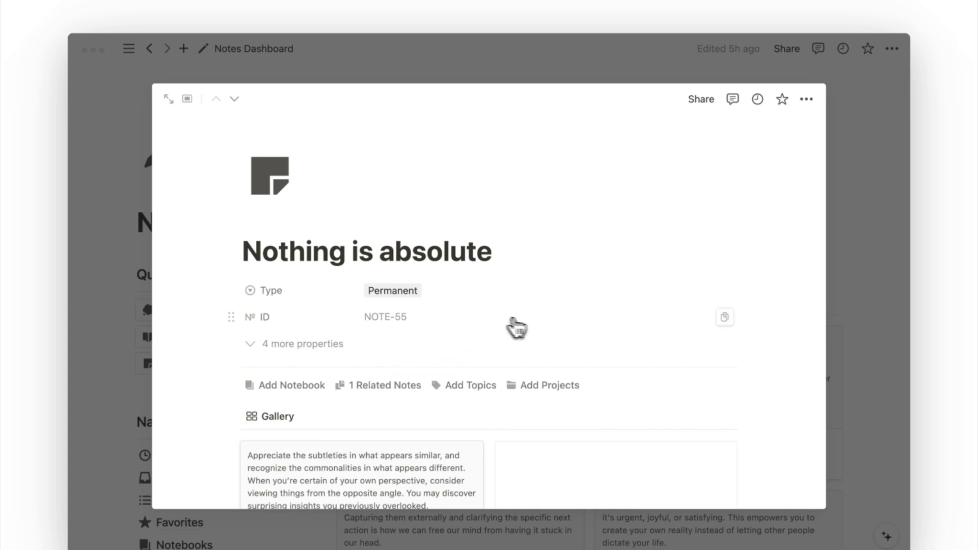
left_click(725, 318)
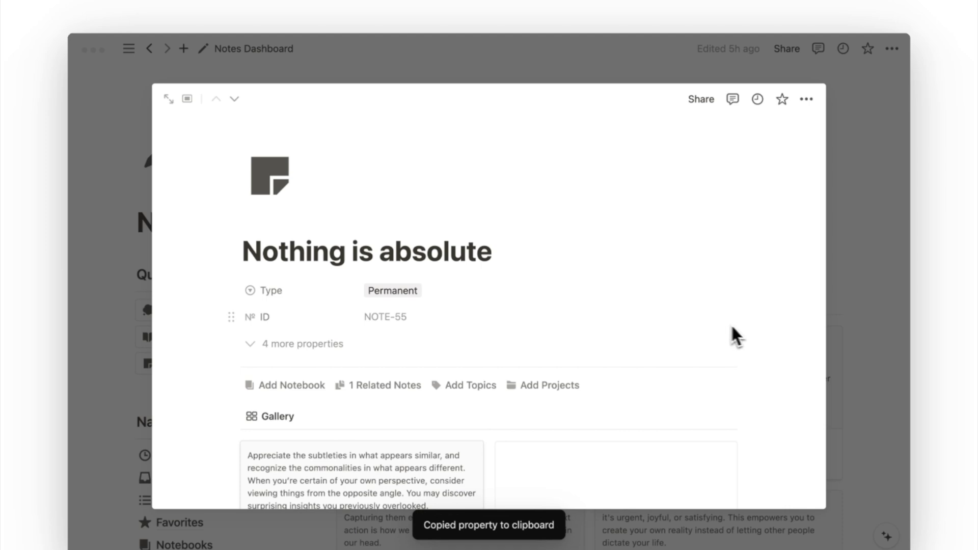
left_click(873, 340)
Search the notes gallery for 'recognize' and open the Recognize the possibility note.
scroll(815, 316, "down", 1)
left_click(742, 269)
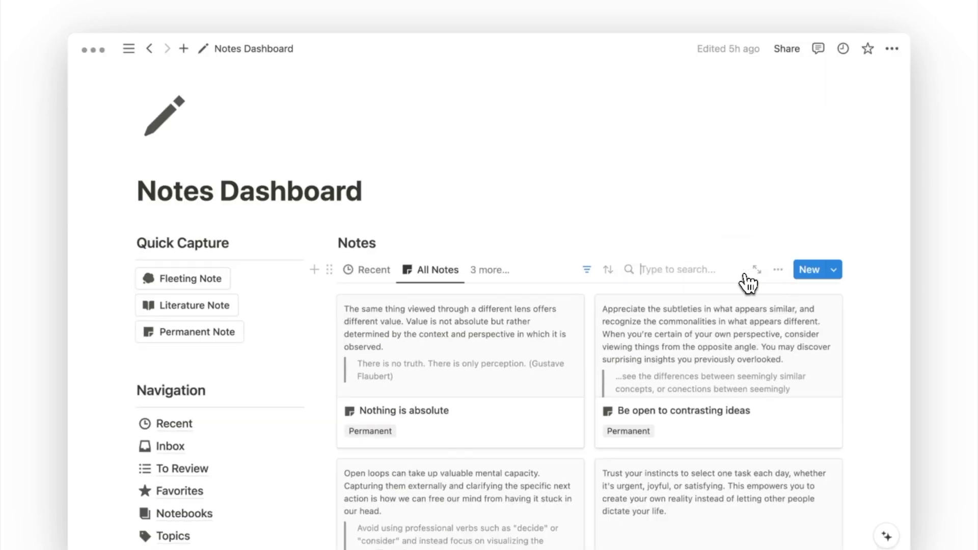
type("recognize")
left_click(514, 352)
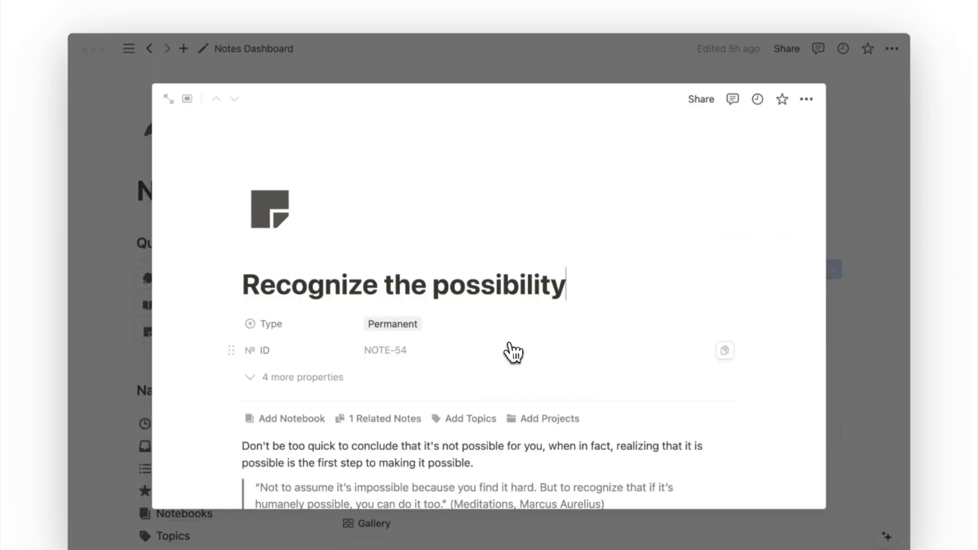
Link Nothing is absolute (NOTE-55) as a related note of Recognize the possibility.
left_click(404, 422)
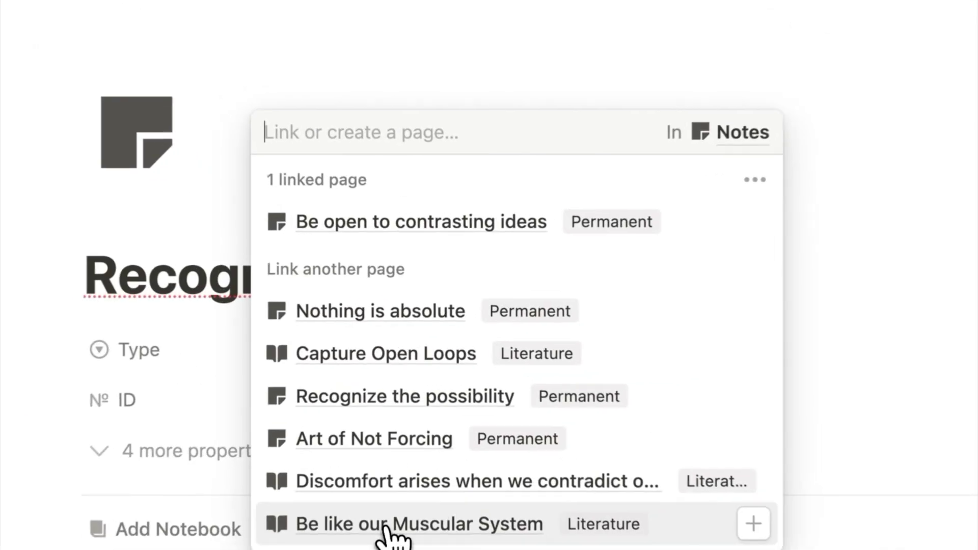
key("super+v")
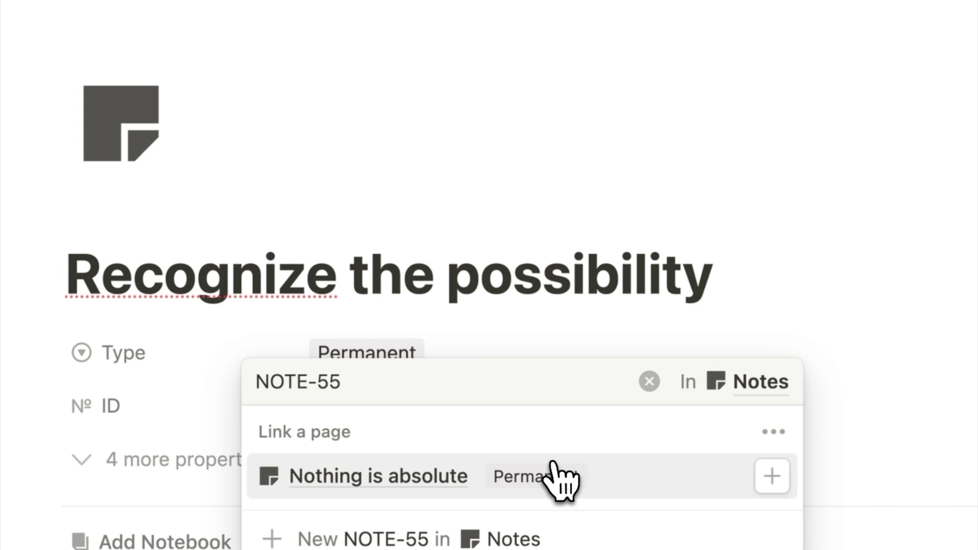
left_click(560, 477)
left_click(903, 495)
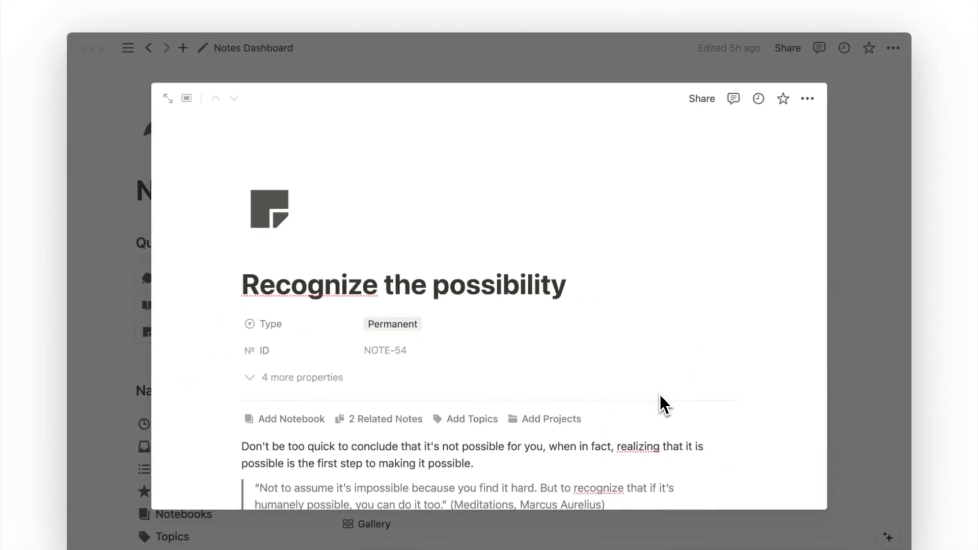
left_click(865, 380)
key("super+k")
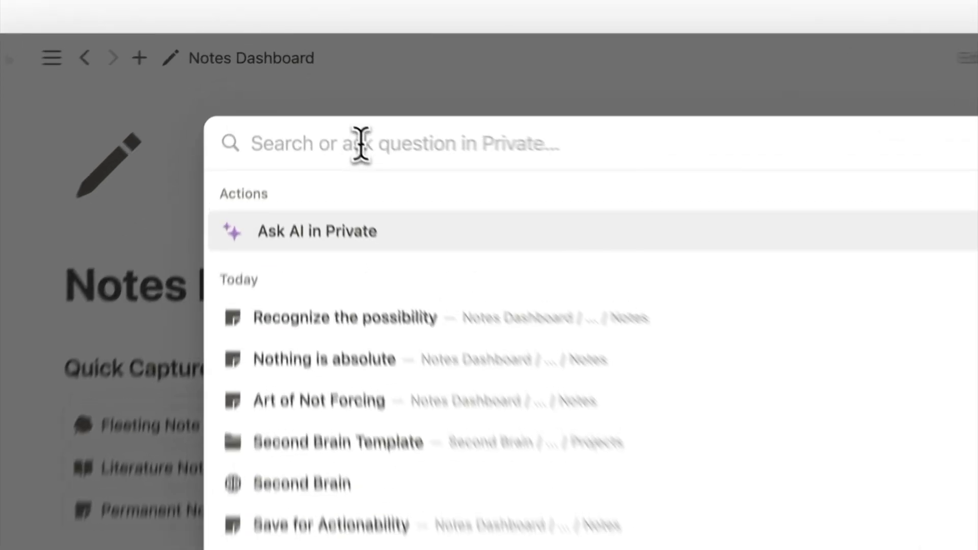
Search the workspace for NOTE-55 and open its Nothing is absolute page.
type("NOTE-55")
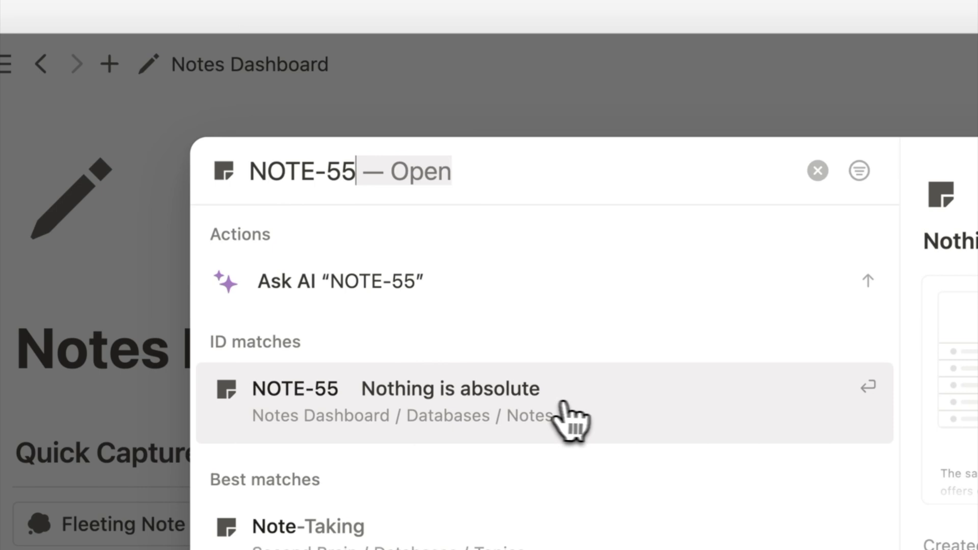
left_click(593, 404)
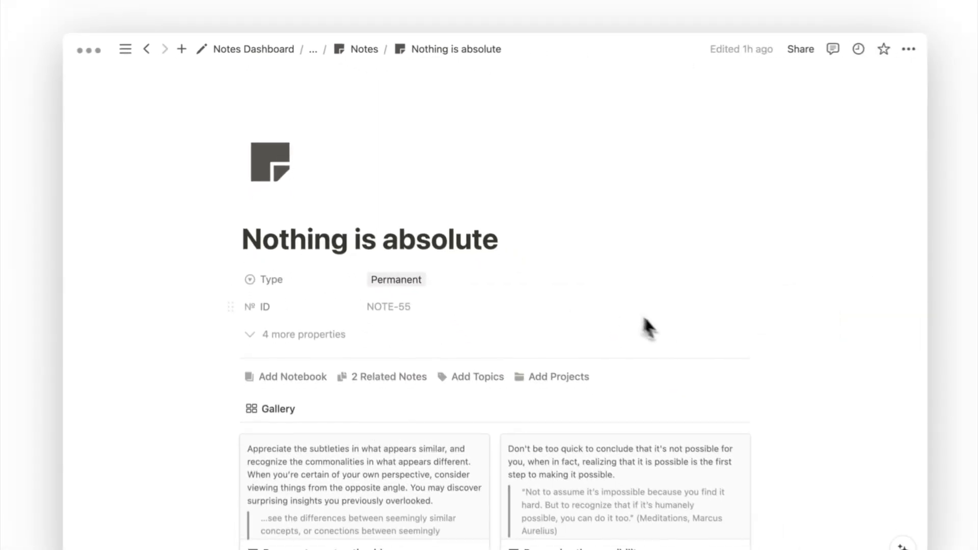